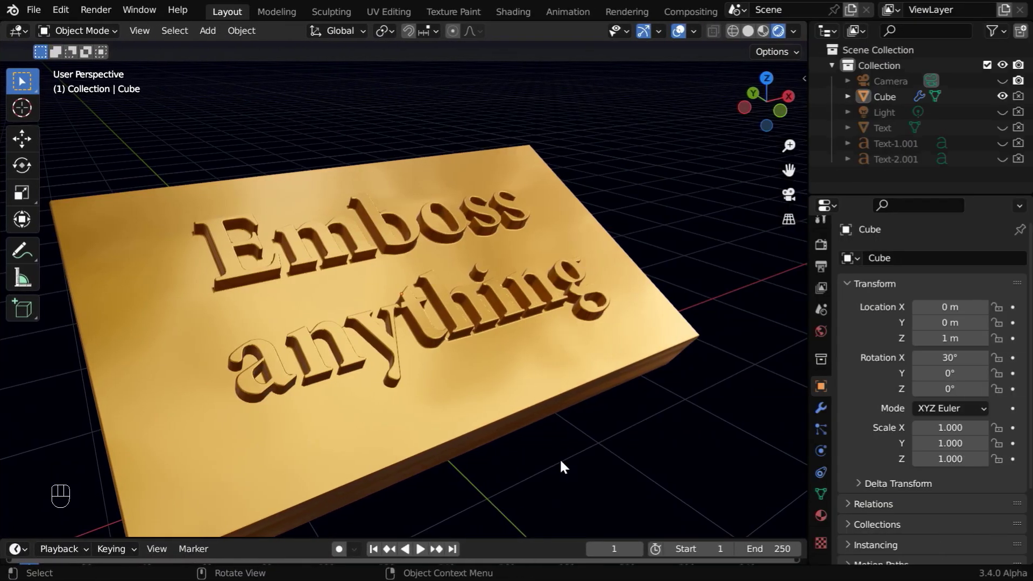
- Orbit the finished engraved board to view it more frontally
{"action": "mouse_move", "coordinate": [560, 461]}
{"action": "middle_mouse_down"}
{"action": "mouse_move", "coordinate": [501, 464]}
{"action": "mouse_move", "coordinate": [550, 451]}
{"action": "middle_mouse_up"}
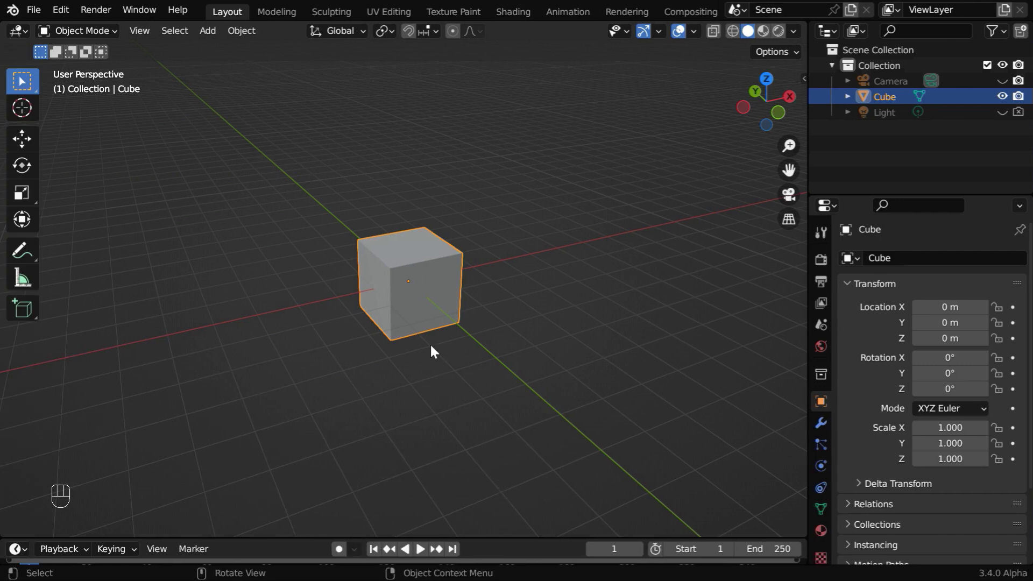
- Hide the Cube in the Outliner and add a default 'Text' object at the origin
{"action": "left_click", "coordinate": [1001, 95]}
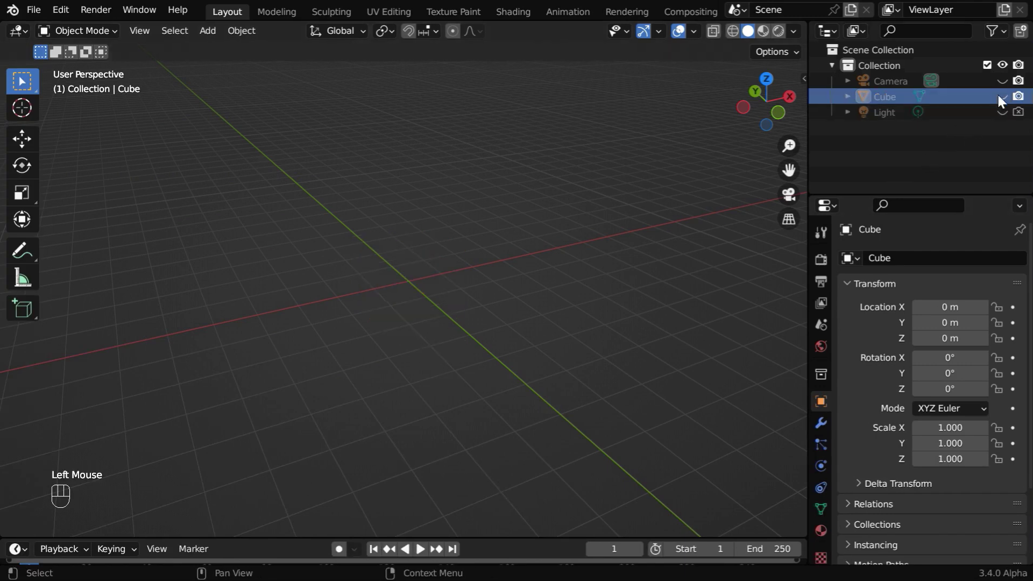
{"action": "left_click", "coordinate": [208, 30]}
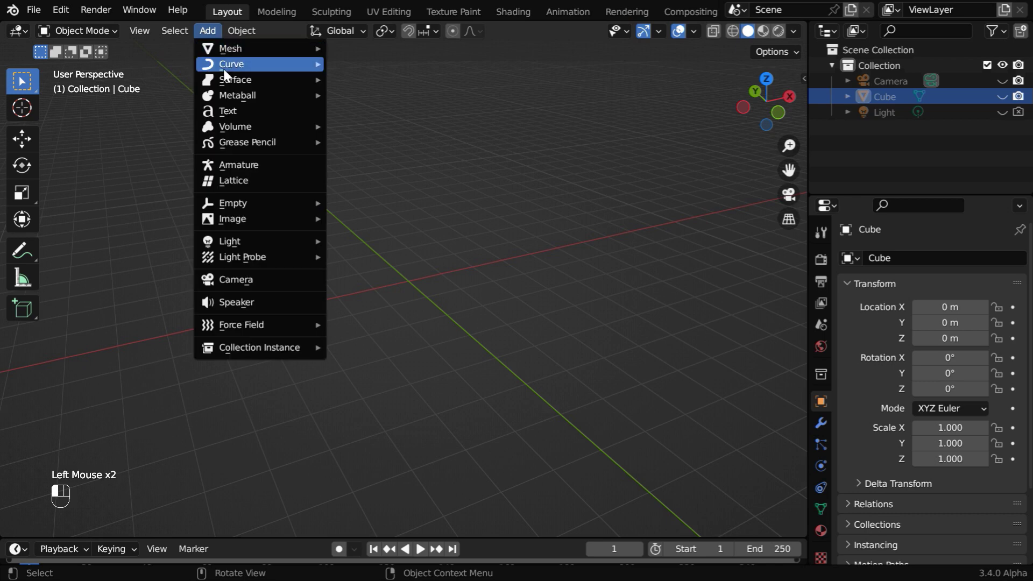
{"action": "left_click", "coordinate": [251, 114]}
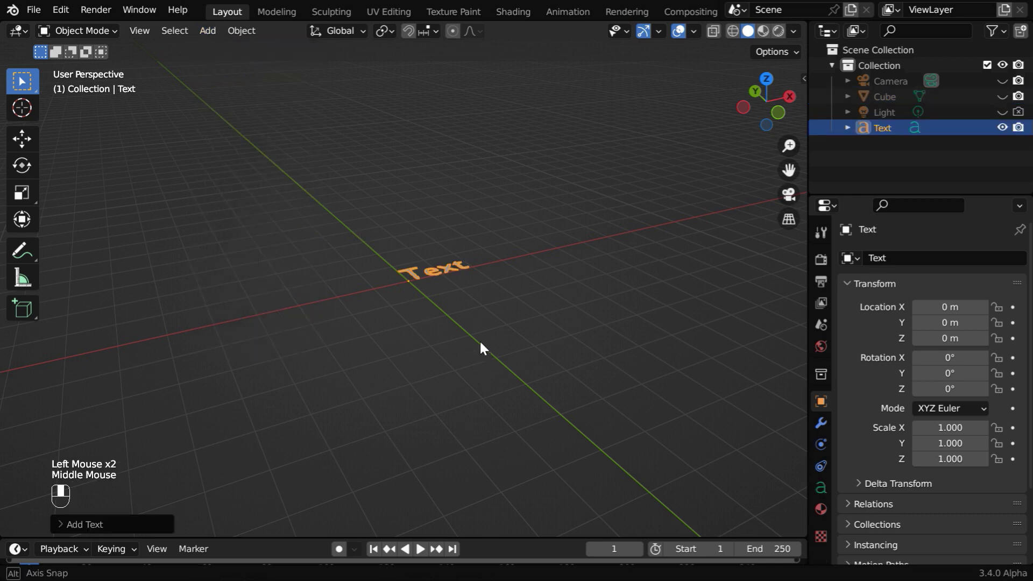
{"action": "middle_click_drag", "start_coordinate": [480, 340], "coordinate": [459, 389]}
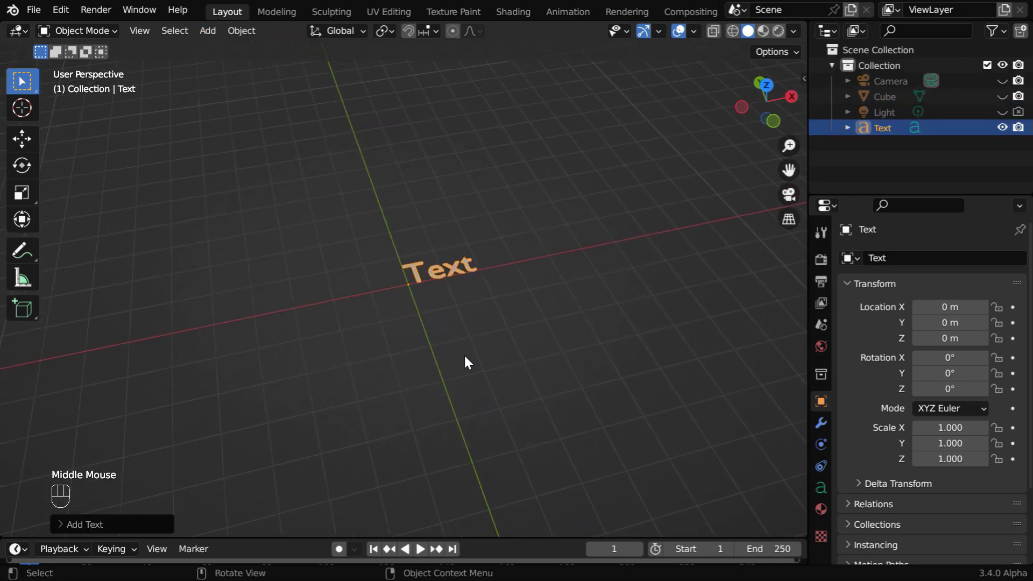
- Replace 'Text' with 'enter your' and 'text here' on two lines, back in Object Mode
{"action": "left_click", "coordinate": [101, 30]}
{"action": "left_click", "coordinate": [105, 63]}
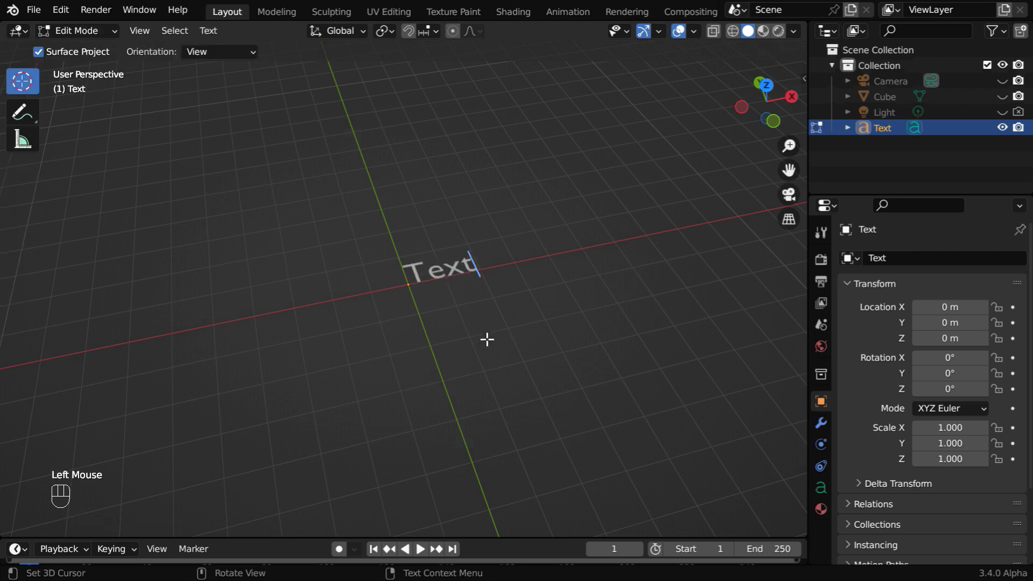
{"action": "key", "text": "BackSpace"}
{"action": "key", "text": "BackSpace"}
{"action": "key", "text": "BackSpace"}
{"action": "key", "text": "BackSpace"}
{"action": "type", "text": "enter your"}
{"action": "key", "text": "Return"}
{"action": "type", "text": "text here"}
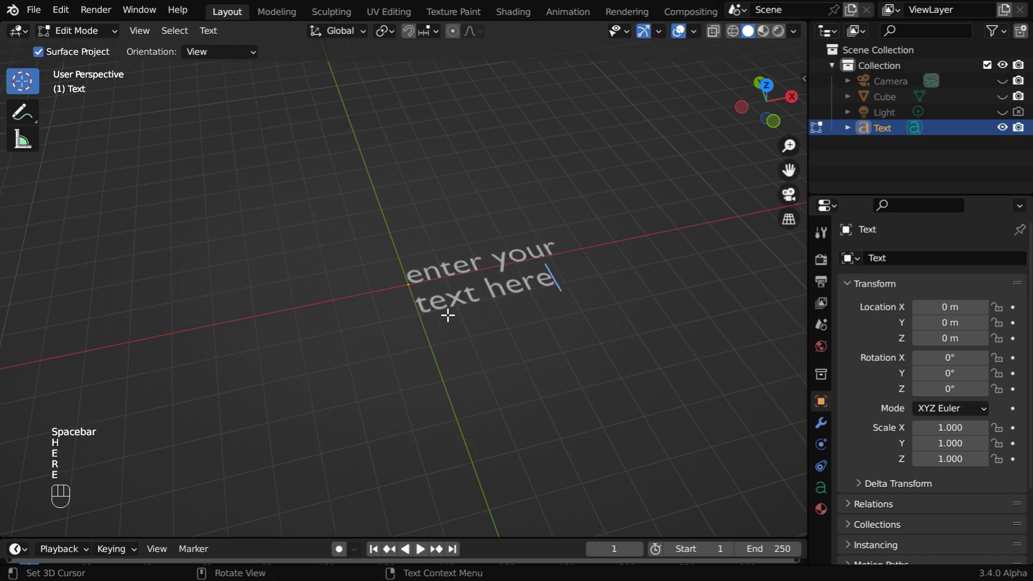
{"action": "left_click", "coordinate": [98, 34]}
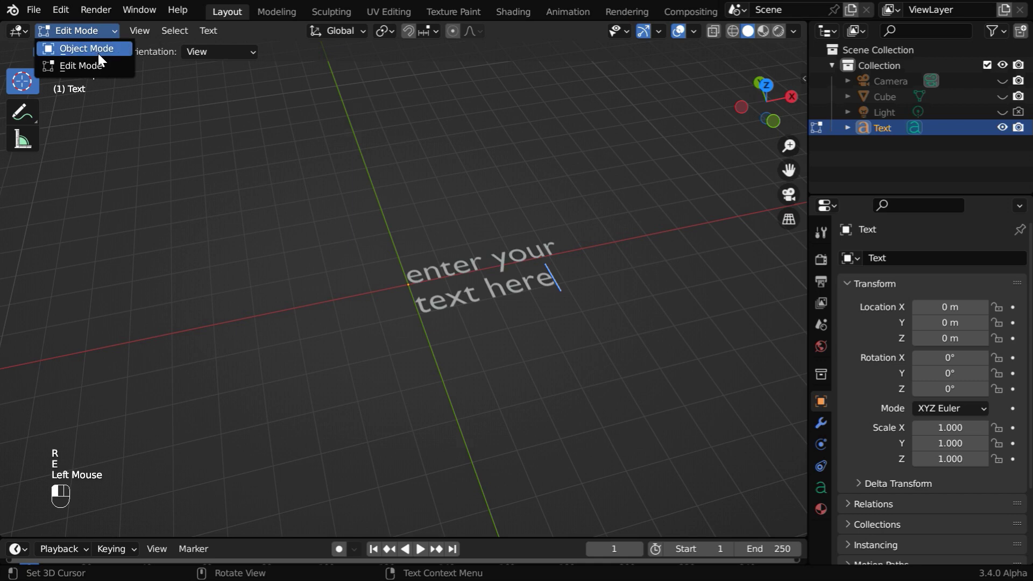
{"action": "left_click", "coordinate": [98, 53]}
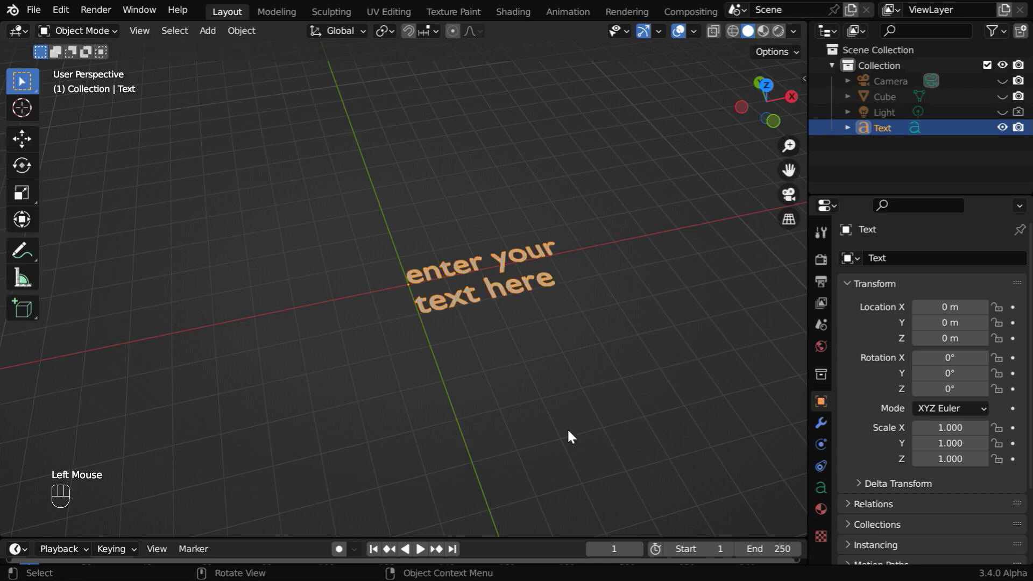
- Set the text's horizontal and vertical paragraph alignment to Center
{"action": "left_click", "coordinate": [819, 485]}
{"action": "scroll", "coordinate": [949, 451], "scroll_direction": "down", "scroll_amount": 5}
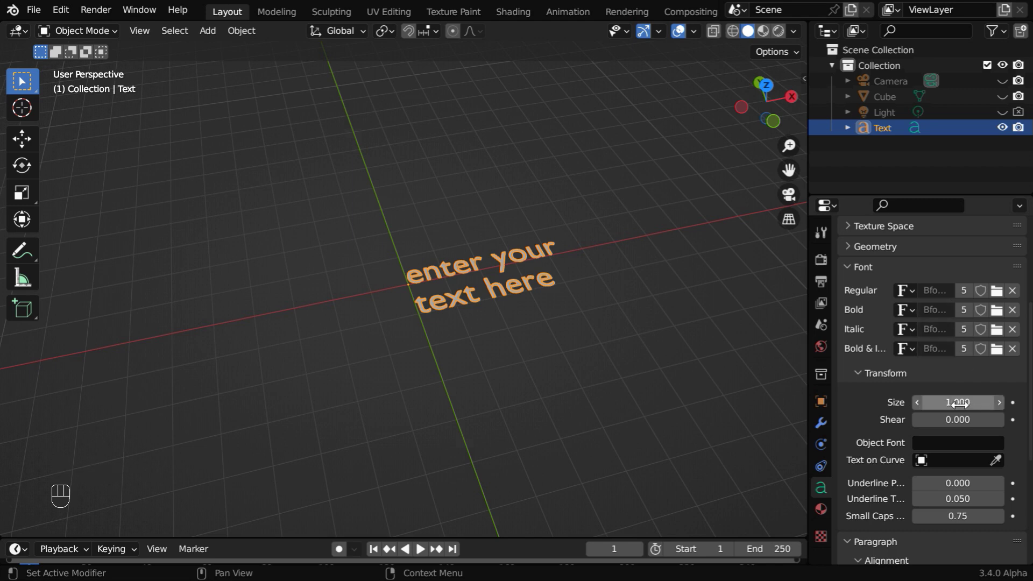
{"action": "scroll", "coordinate": [959, 403], "scroll_direction": "down", "scroll_amount": 7}
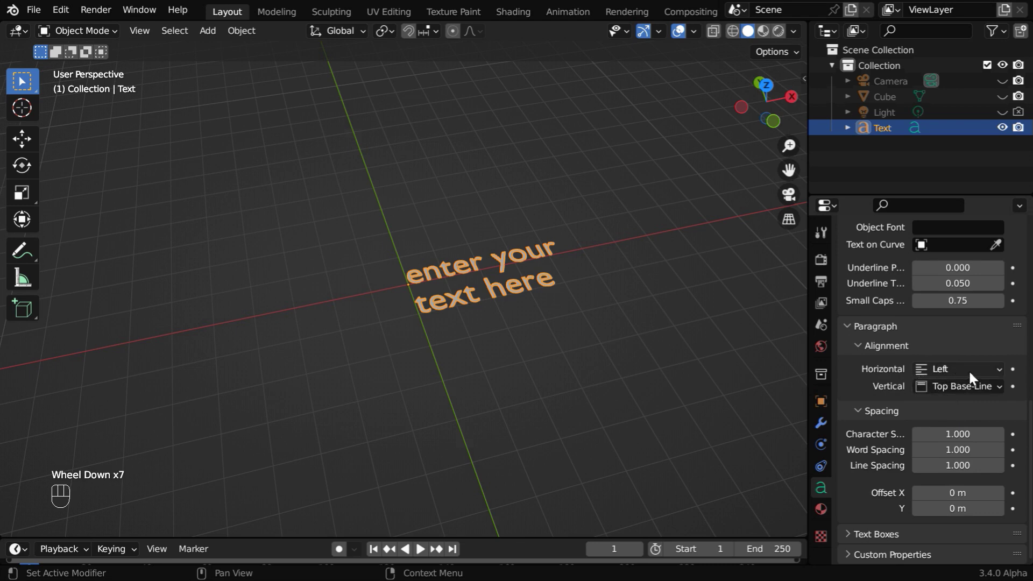
{"action": "left_click", "coordinate": [964, 370]}
{"action": "left_click", "coordinate": [947, 401]}
{"action": "left_click", "coordinate": [954, 385]}
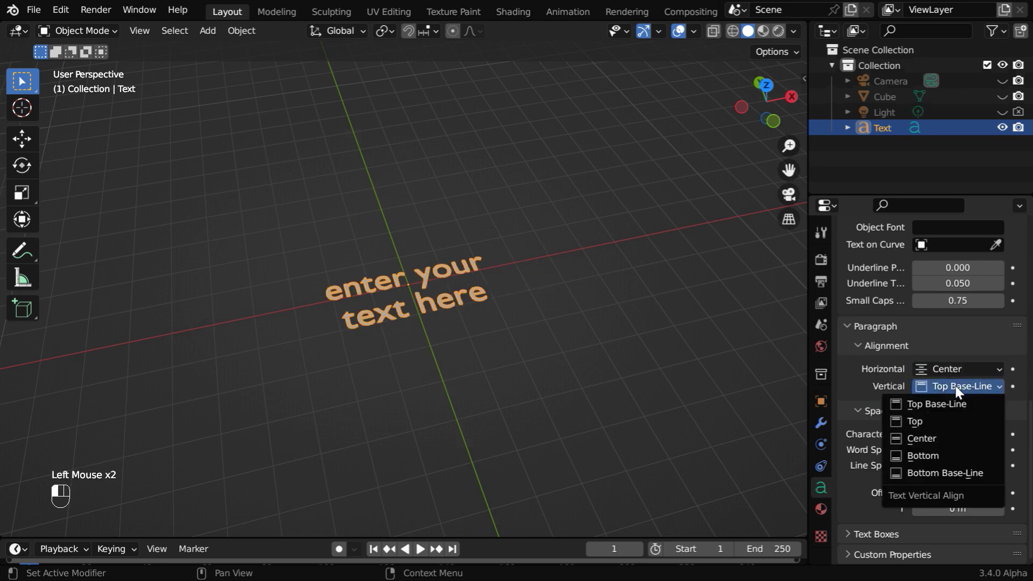
{"action": "left_click", "coordinate": [935, 438]}
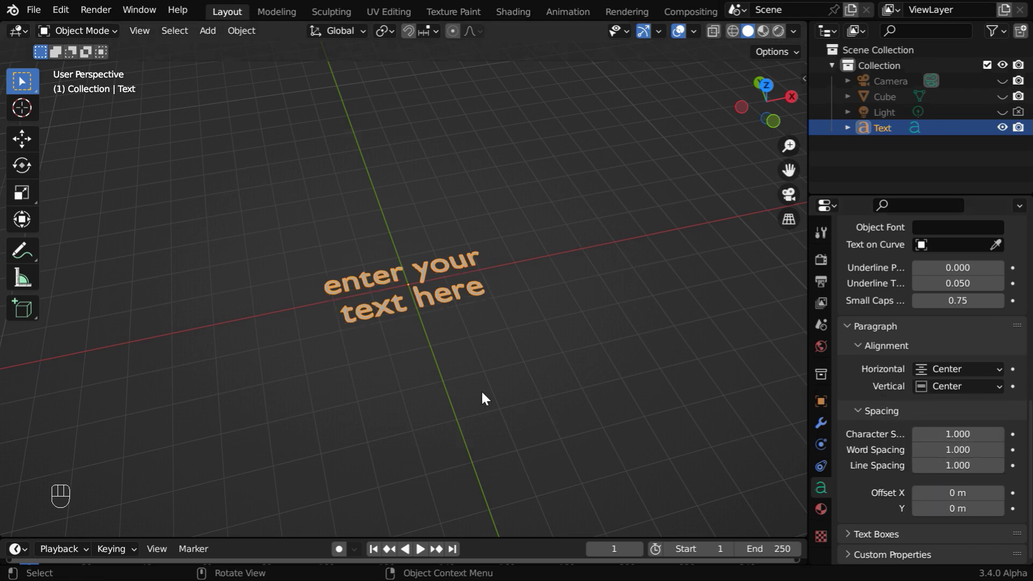
- Convert the text object to a mesh with Object > Convert > Mesh
{"action": "middle_click_drag", "start_coordinate": [440, 404], "coordinate": [426, 342], "text": "ctrl"}
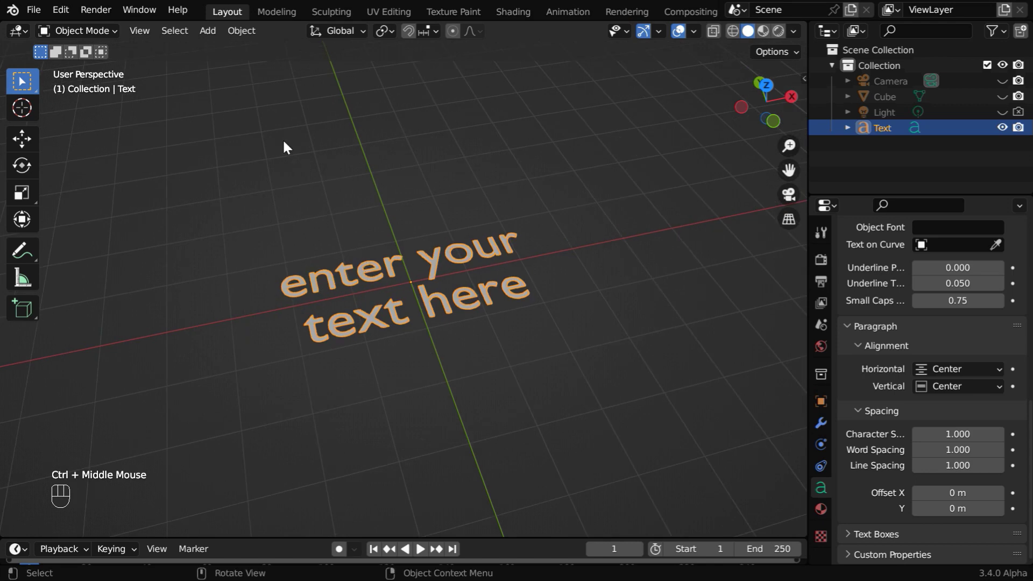
{"action": "left_click", "coordinate": [240, 32]}
{"action": "mouse_move", "coordinate": [299, 486]}
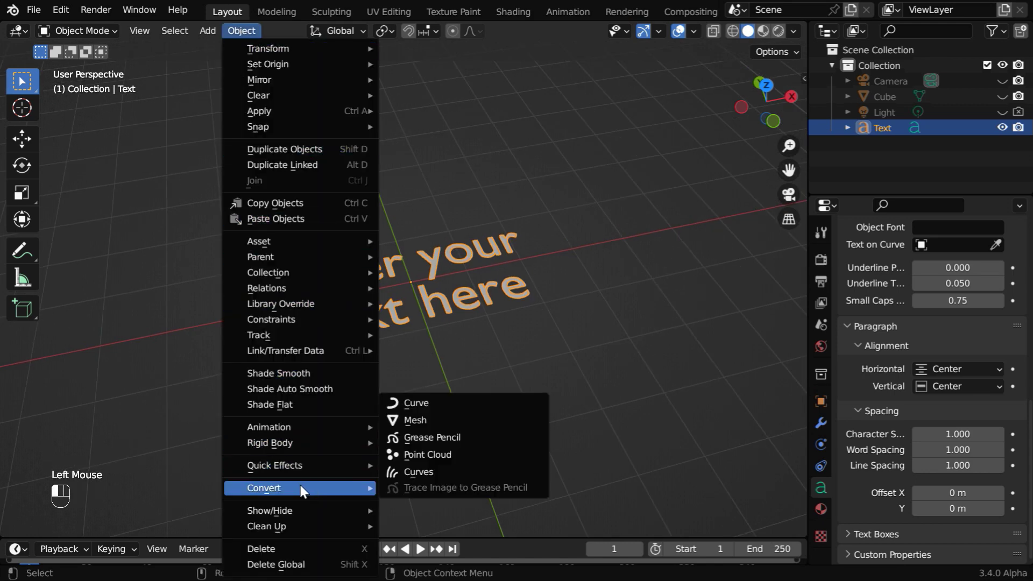
{"action": "left_click", "coordinate": [416, 419]}
{"action": "left_click", "coordinate": [101, 30]}
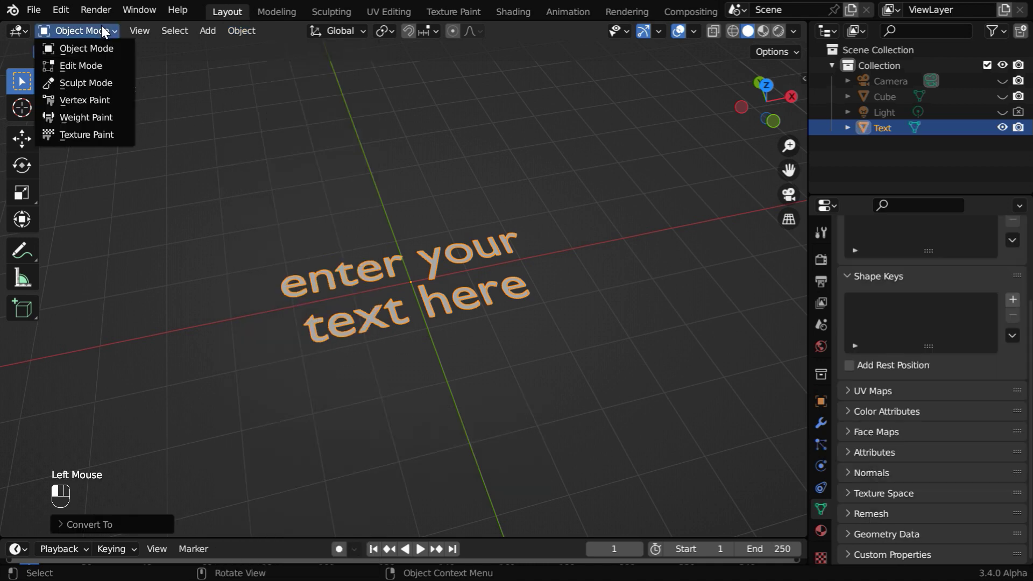
- In Edit Mode, select all of the text mesh and apply Limited Dissolve
{"action": "left_click", "coordinate": [98, 63]}
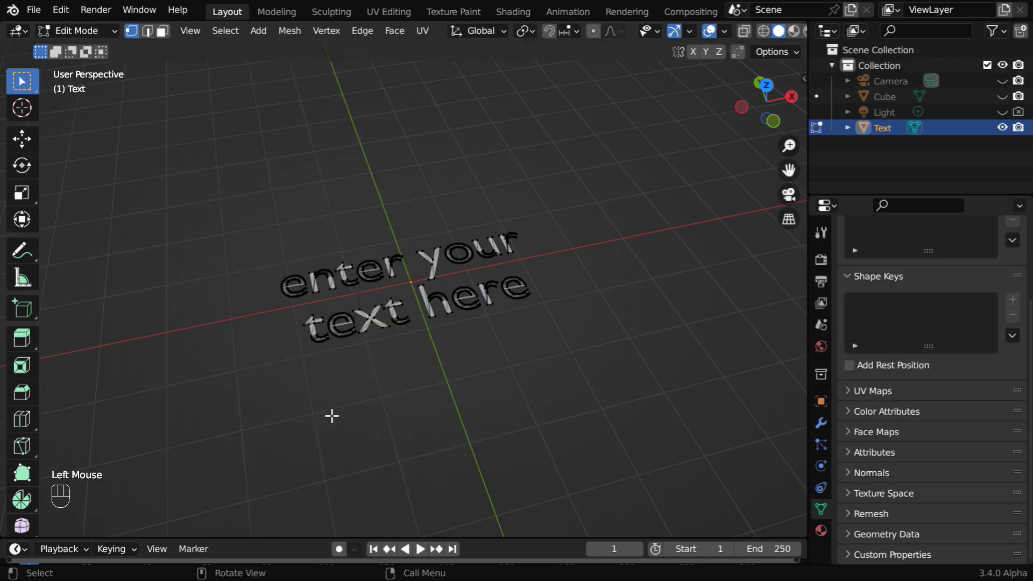
{"action": "key", "text": "a"}
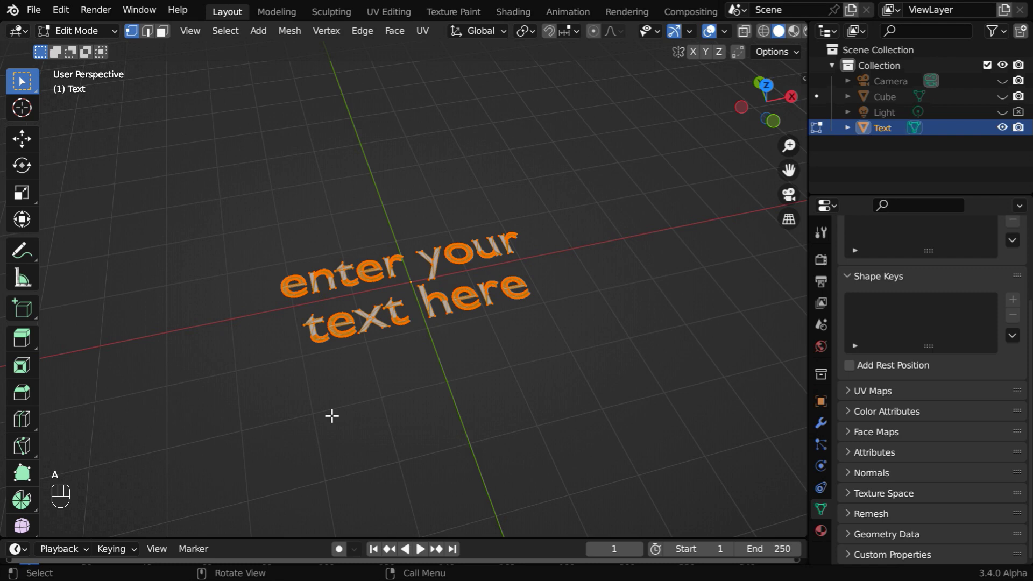
{"action": "key", "text": "x"}
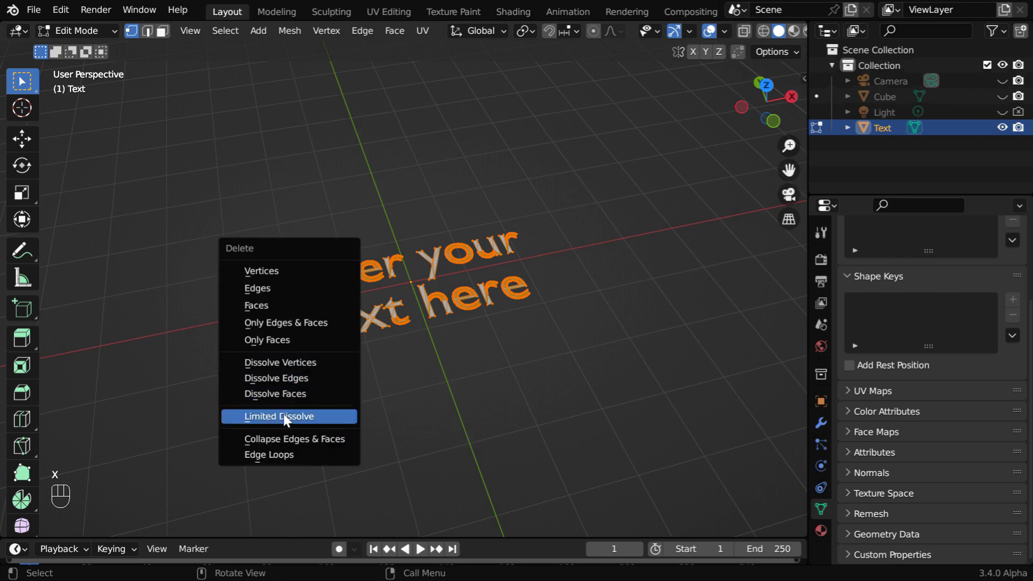
{"action": "left_click", "coordinate": [279, 417]}
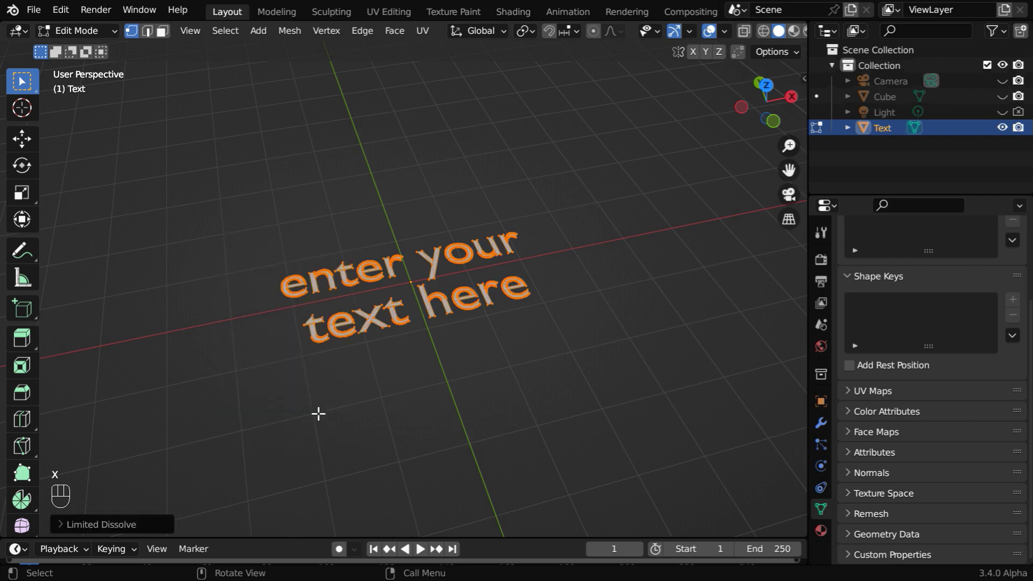
- Merge duplicate vertices by distance with a 0.01 m merge distance
{"action": "left_click", "coordinate": [289, 31]}
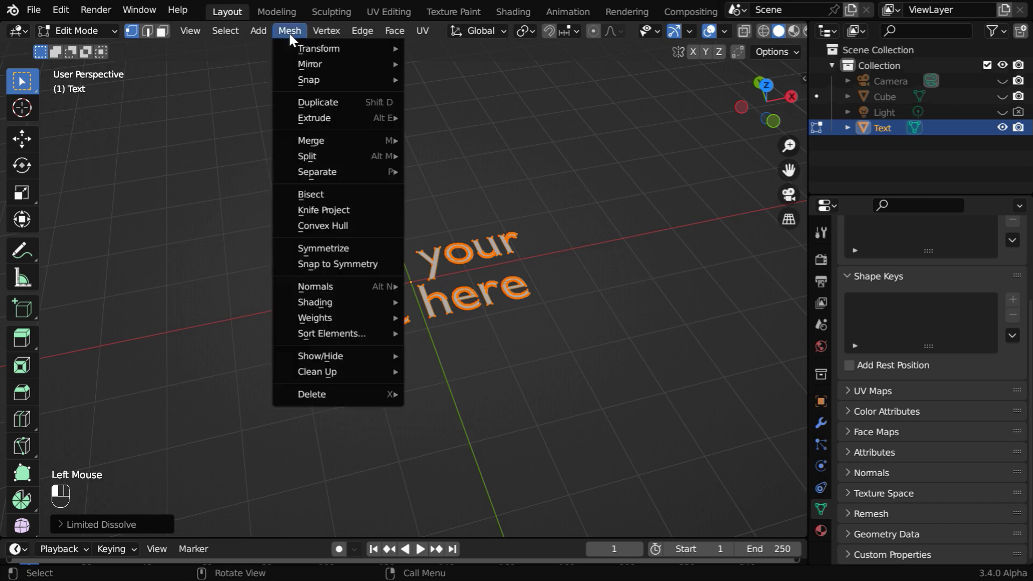
{"action": "mouse_move", "coordinate": [322, 147]}
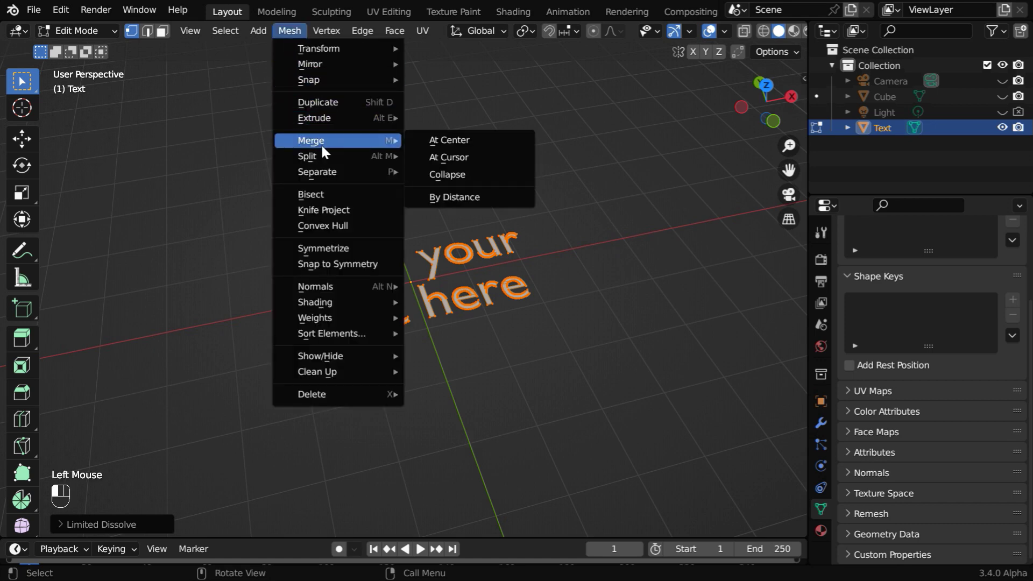
{"action": "left_click", "coordinate": [445, 197]}
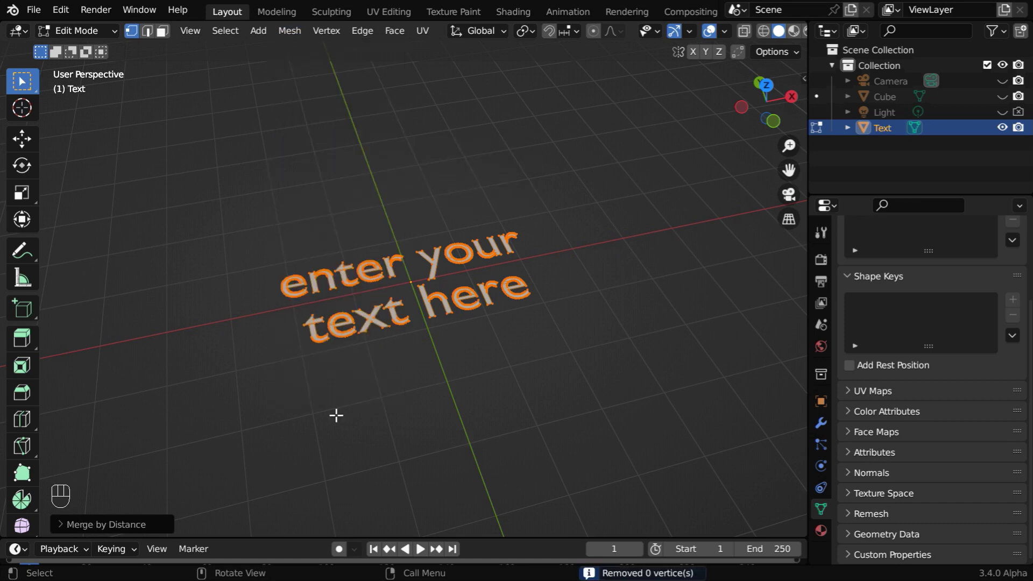
{"action": "left_click", "coordinate": [63, 522]}
{"action": "double_click", "coordinate": [194, 484]}
{"action": "type", "text": ".01"}
{"action": "key", "text": "Return"}
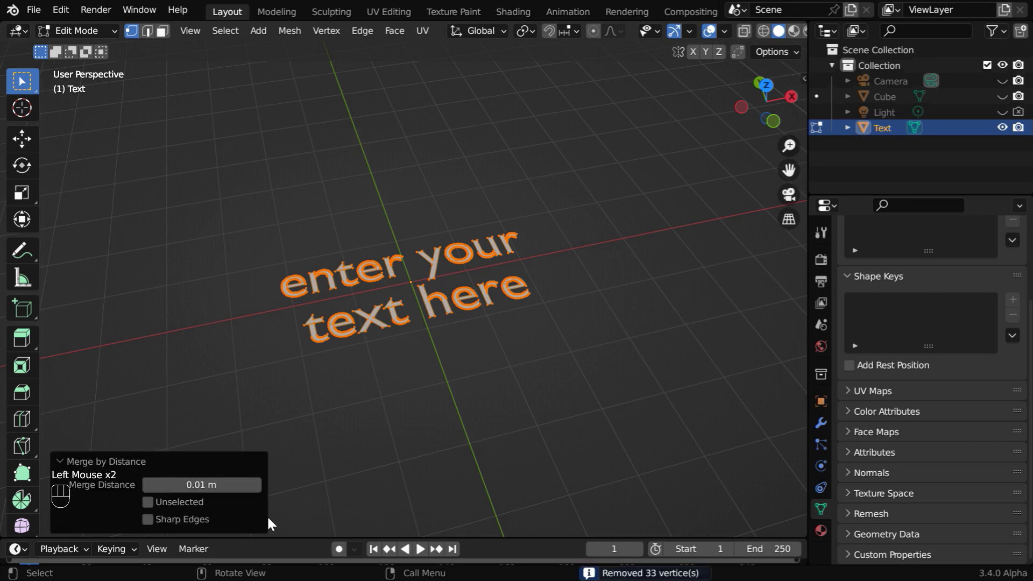
{"action": "left_click", "coordinate": [63, 459]}
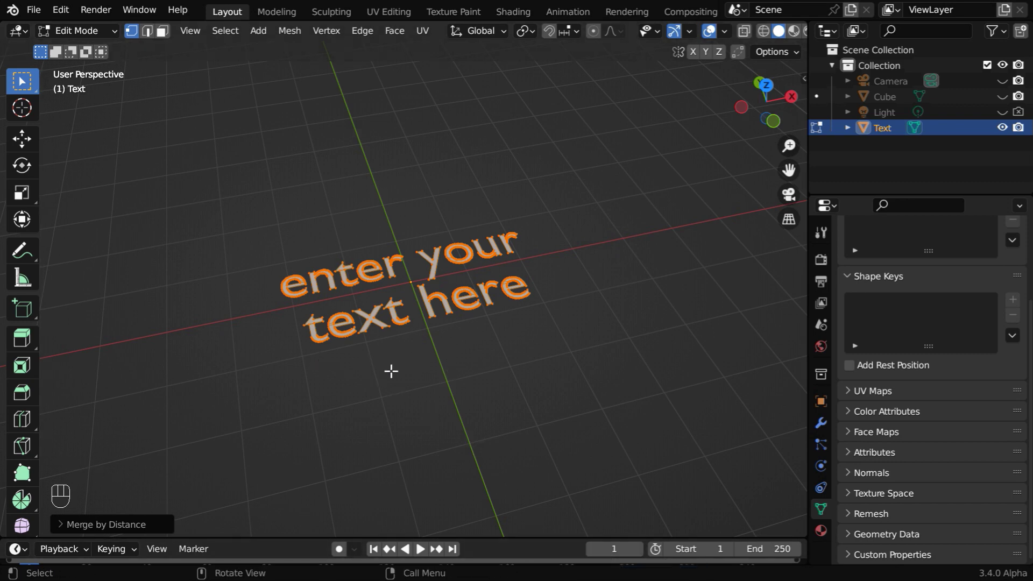
{"action": "middle_click_drag", "start_coordinate": [424, 422], "coordinate": [420, 365], "text": "ctrl"}
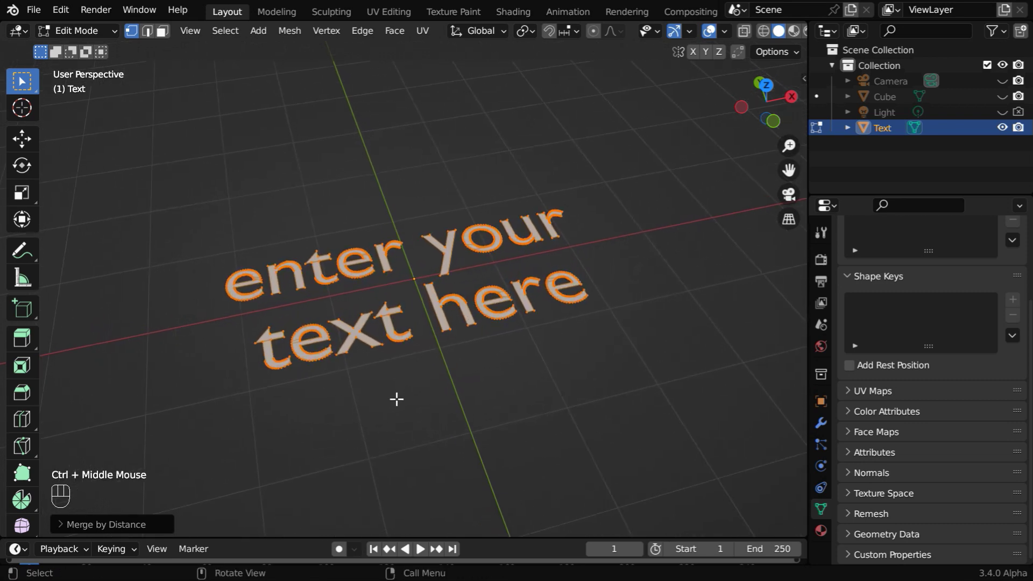
- Extrude all the letter faces by .3 (30 cm)
{"action": "key", "text": "e"}
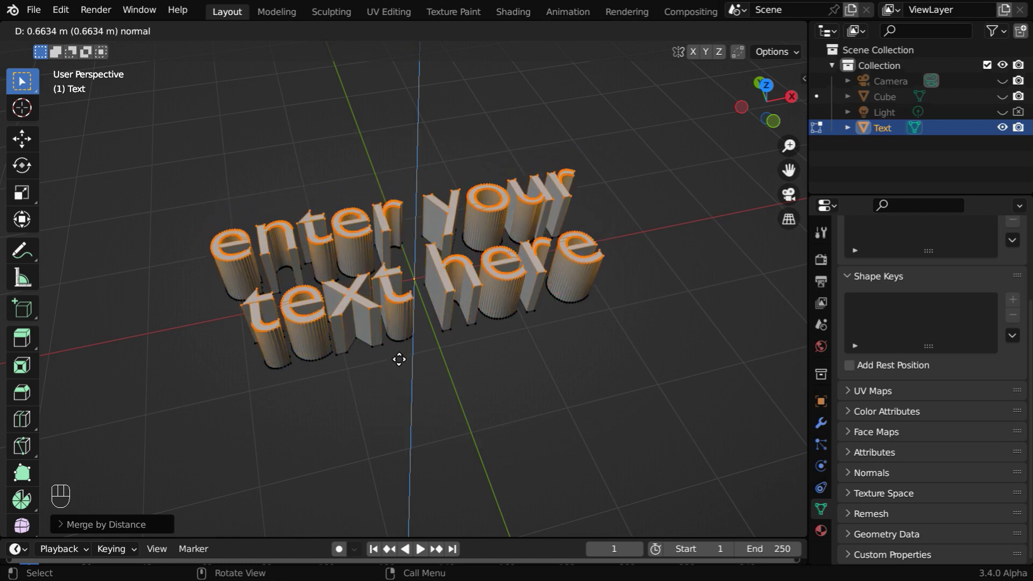
{"action": "type", "text": ".3"}
{"action": "key", "text": "Return"}
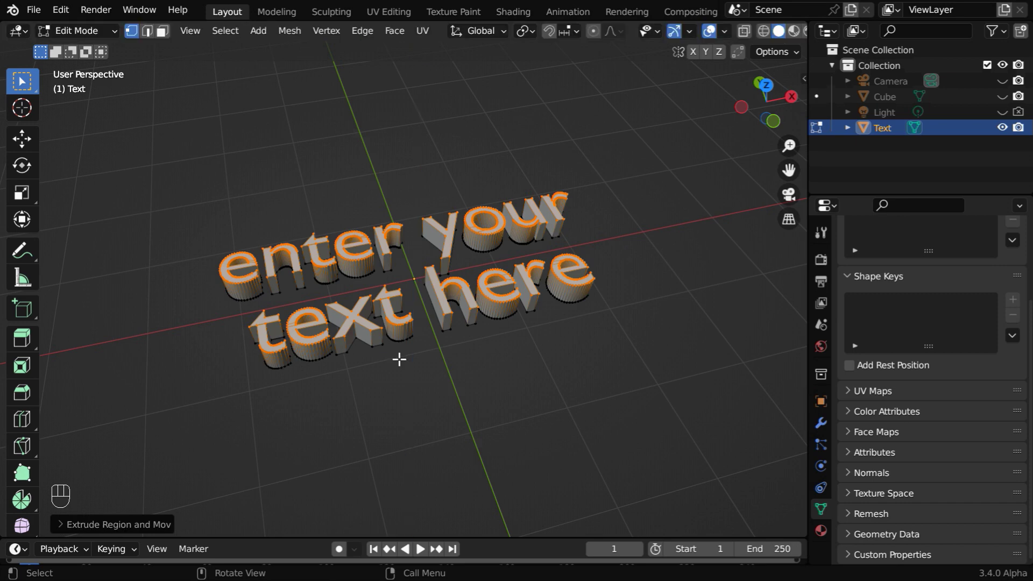
{"action": "middle_click_drag", "start_coordinate": [399, 359], "coordinate": [378, 406], "text": "ctrl"}
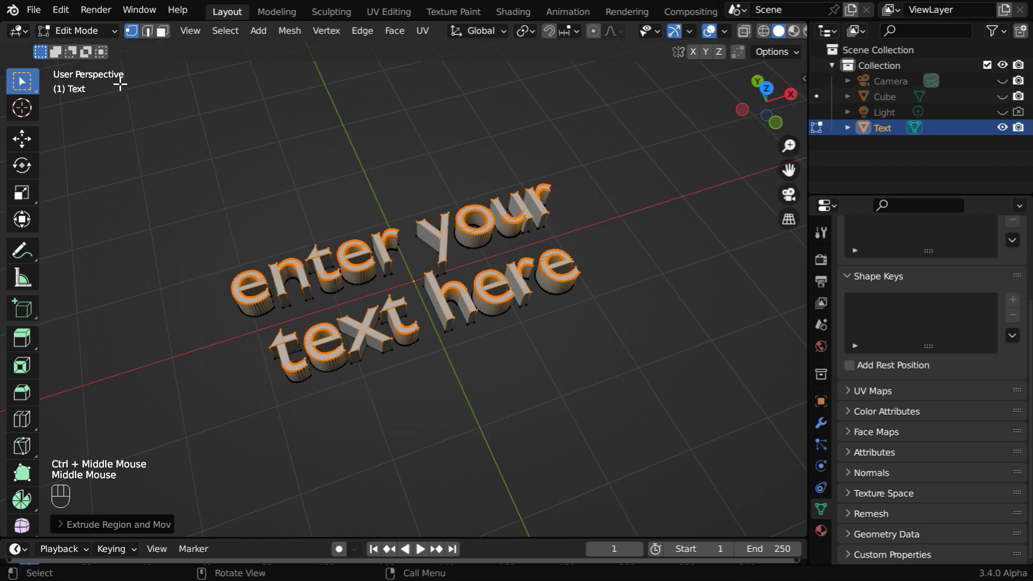
- Return to Object Mode, unhide the Cube and select it
{"action": "left_click", "coordinate": [94, 30]}
{"action": "left_click", "coordinate": [97, 46]}
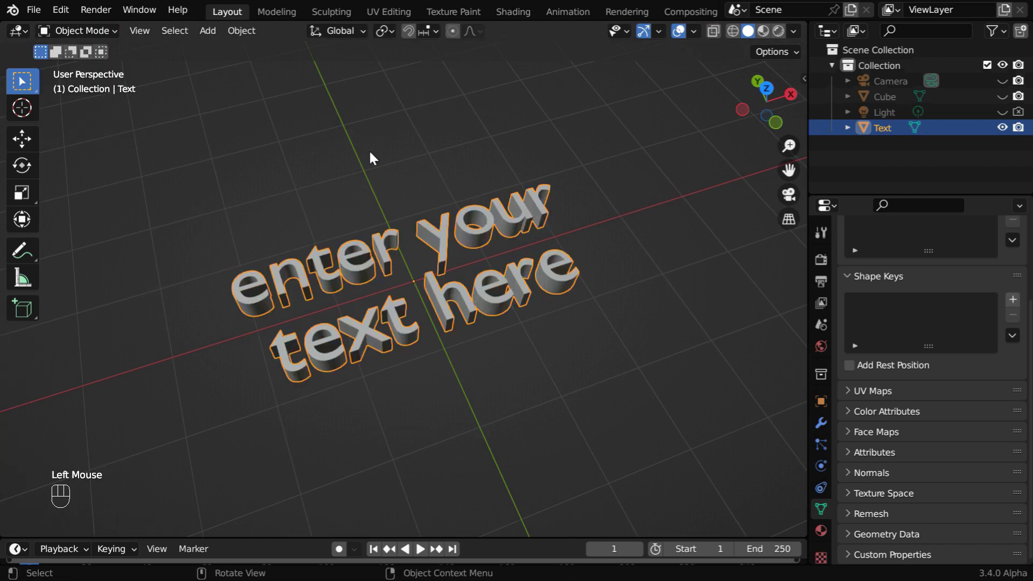
{"action": "left_click", "coordinate": [1002, 96]}
{"action": "left_click", "coordinate": [496, 343]}
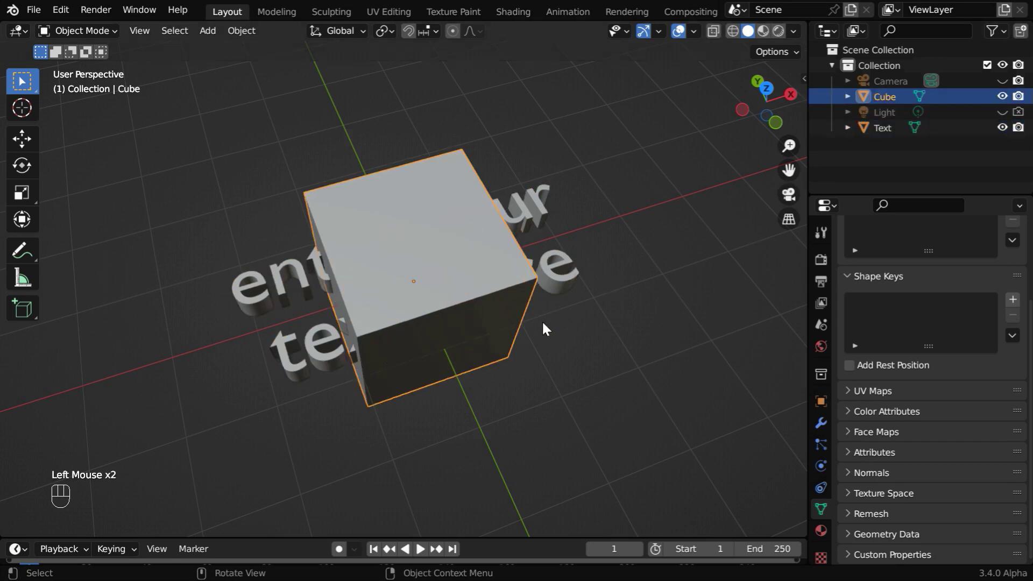
- Set the cube's scale to X 2.5, Y 1.2, Z 0.25 in Object properties
{"action": "left_click", "coordinate": [820, 401]}
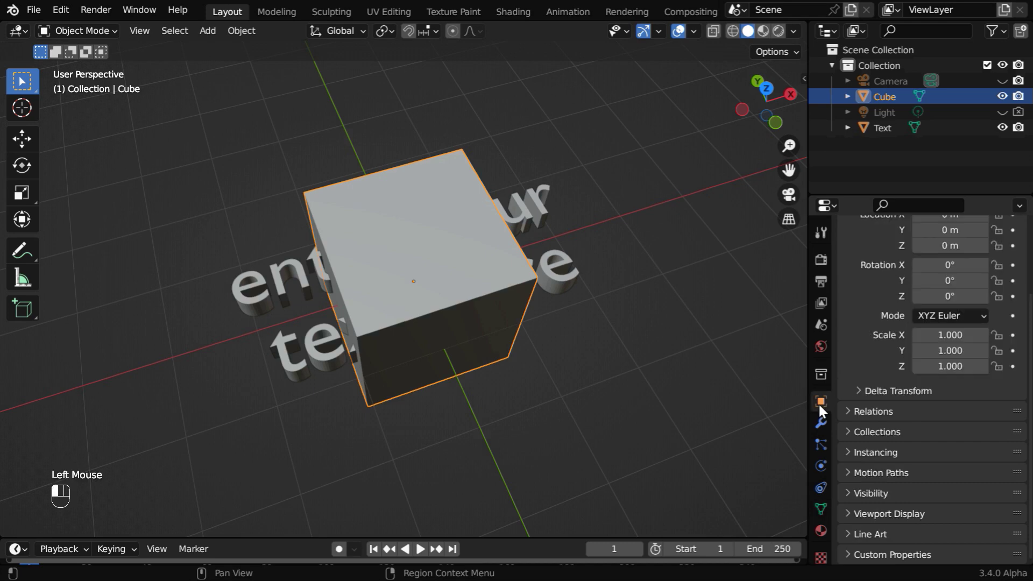
{"action": "scroll", "coordinate": [956, 450], "scroll_direction": "up", "scroll_amount": 4}
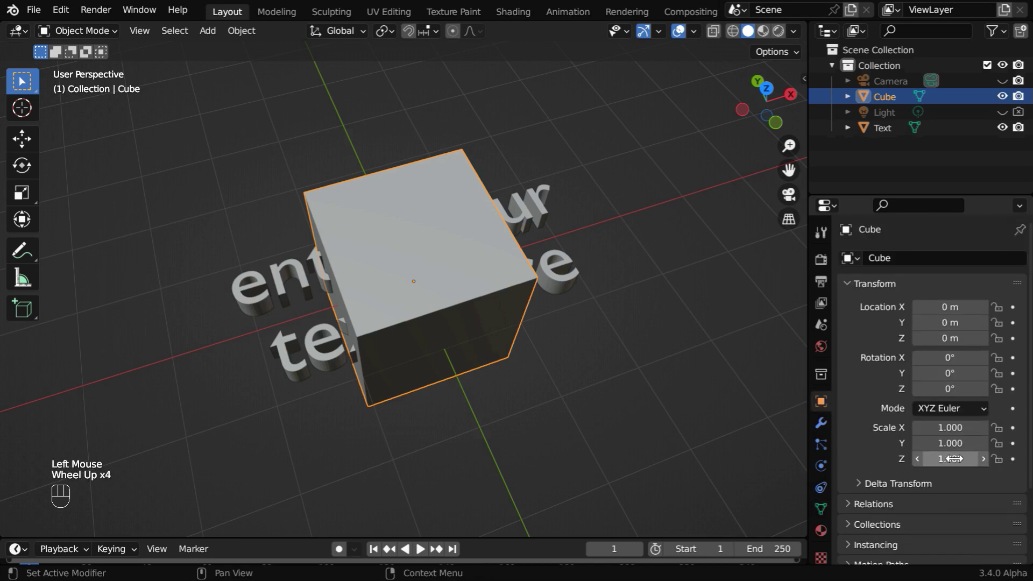
{"action": "left_click", "coordinate": [950, 460]}
{"action": "key", "text": "BackSpace"}
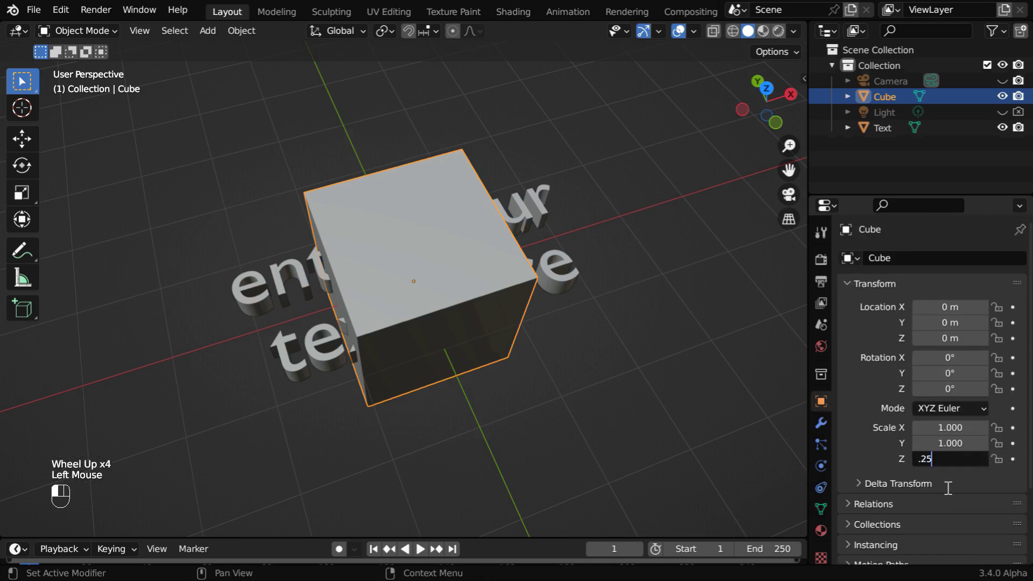
{"action": "type", "text": ".25"}
{"action": "key", "text": "Return"}
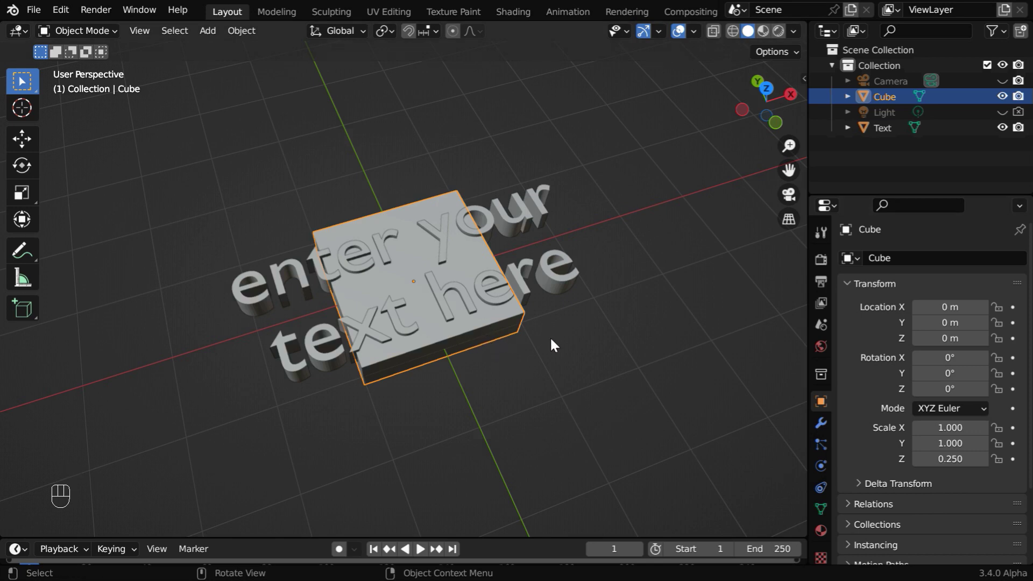
{"action": "left_click_drag", "start_coordinate": [946, 427], "coordinate": [1031, 427]}
{"action": "left_click", "coordinate": [951, 427]}
{"action": "type", "text": "2.5"}
{"action": "key", "text": "Return"}
{"action": "left_click", "coordinate": [952, 444]}
{"action": "type", "text": "1.2"}
{"action": "key", "text": "Return"}
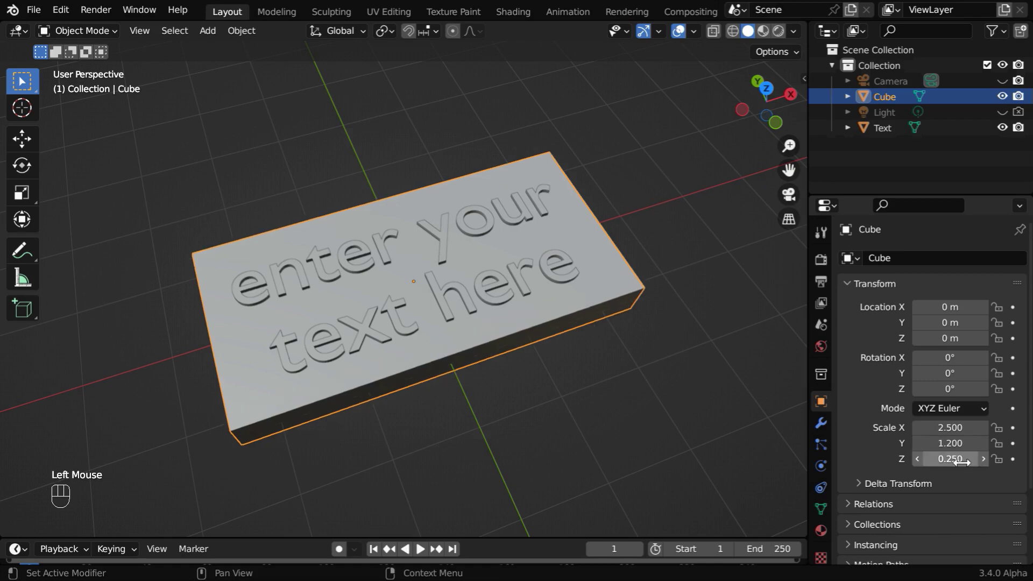
{"action": "middle_click_drag", "start_coordinate": [425, 350], "coordinate": [425, 327]}
- Select the text and drag it upward along Z with the Move gizmo
{"action": "left_click", "coordinate": [470, 290]}
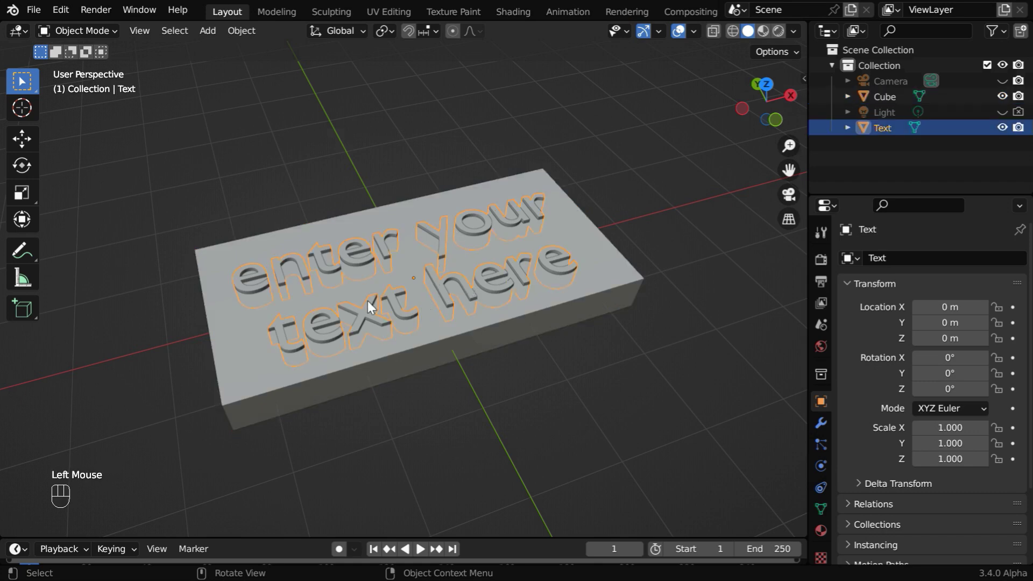
{"action": "left_click", "coordinate": [21, 139]}
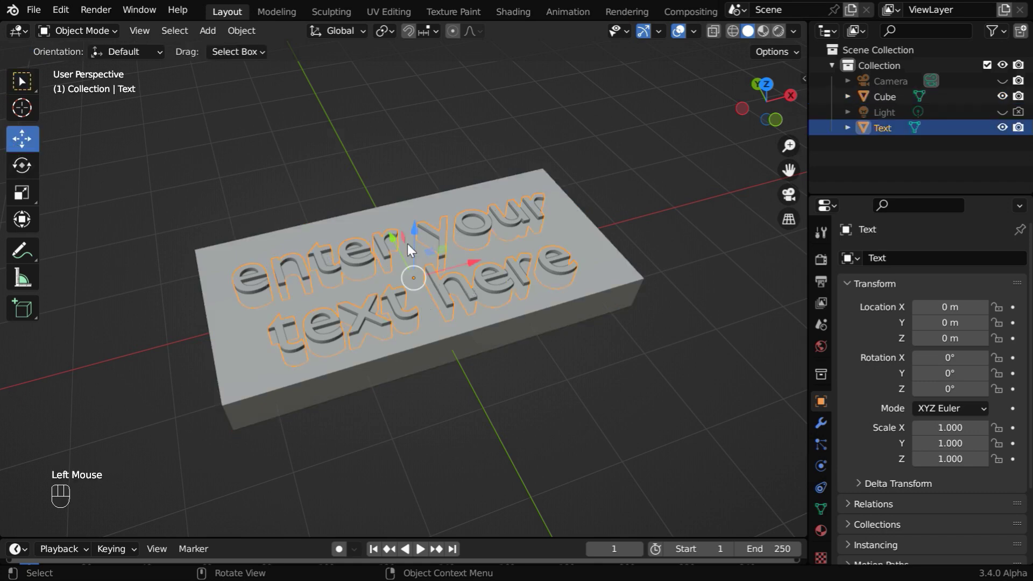
{"action": "left_click_drag", "start_coordinate": [414, 228], "coordinate": [415, 351]}
{"action": "middle_click_drag", "start_coordinate": [415, 351], "coordinate": [390, 347], "text": "ctrl"}
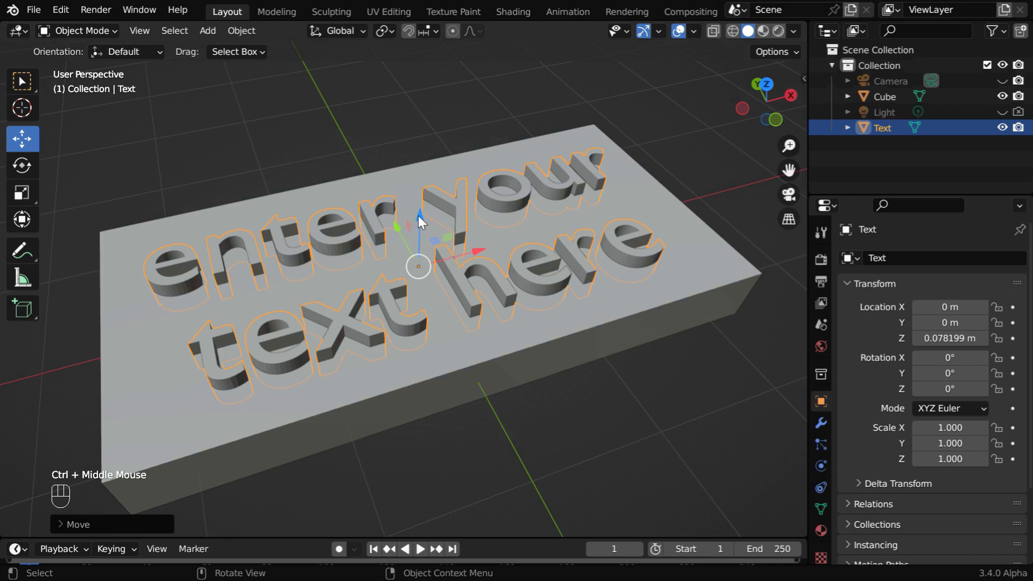
{"action": "left_click_drag", "start_coordinate": [418, 215], "coordinate": [419, 191]}
{"action": "middle_click_drag", "start_coordinate": [419, 191], "coordinate": [324, 328]}
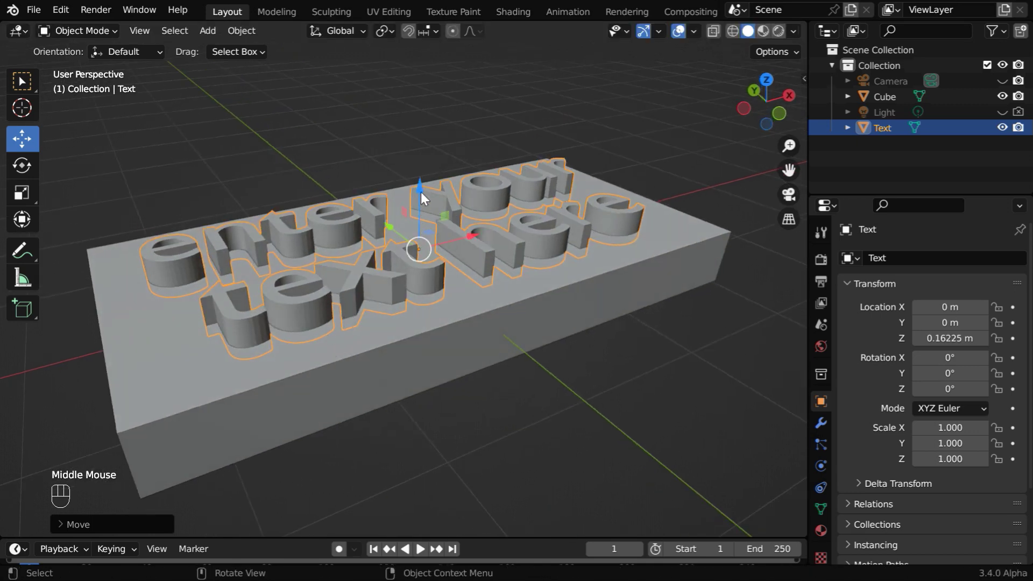
{"action": "mouse_move", "coordinate": [421, 189]}
{"action": "left_mouse_down"}
{"action": "mouse_move", "coordinate": [420, 161]}
{"action": "mouse_move", "coordinate": [421, 180]}
{"action": "left_mouse_up"}
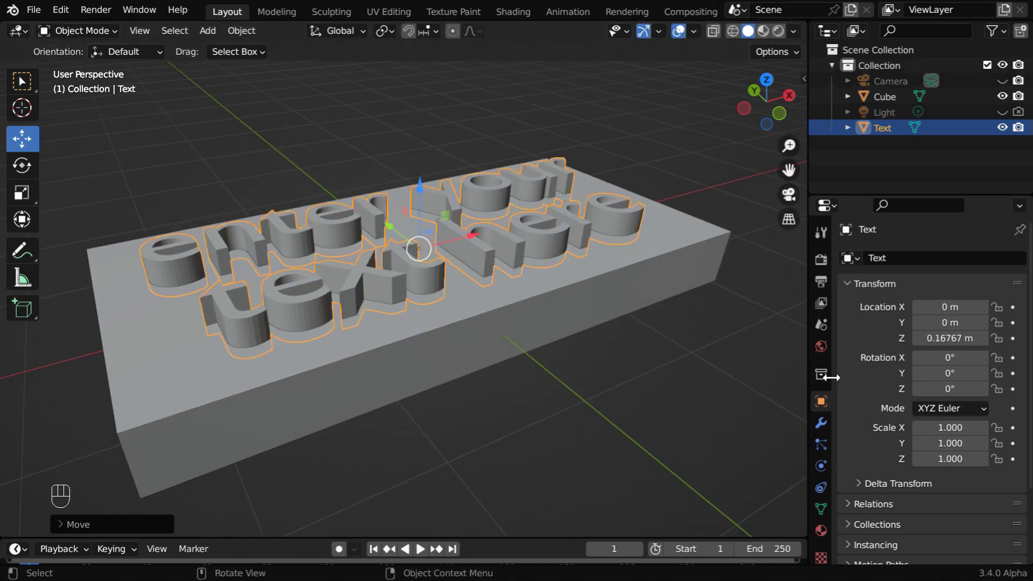
- Set the text's Location Z to 0.15 m and return to Select Box
{"action": "left_click", "coordinate": [949, 337]}
{"action": "key", "text": "BackSpace"}
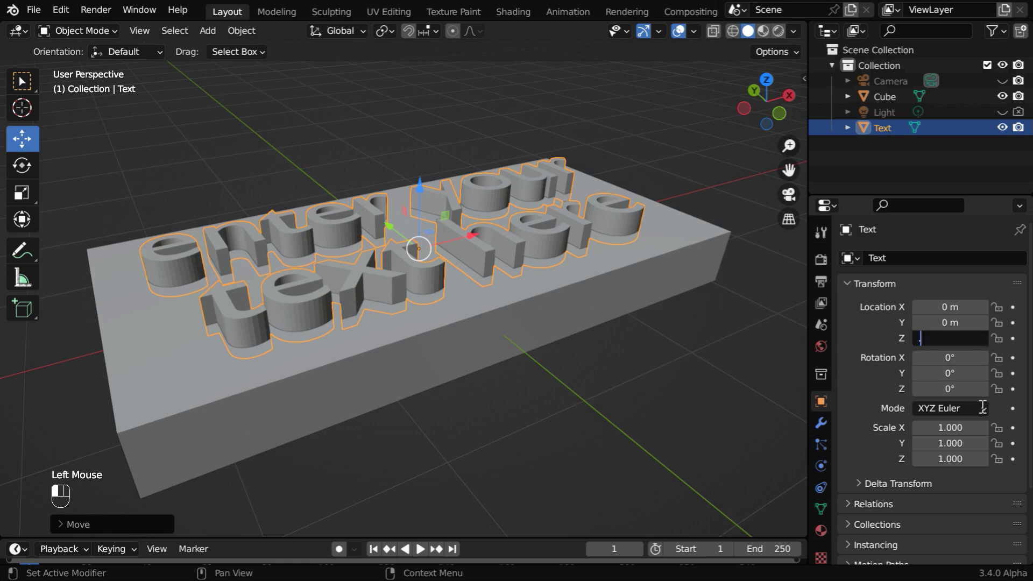
{"action": "type", "text": ".15"}
{"action": "key", "text": "Return"}
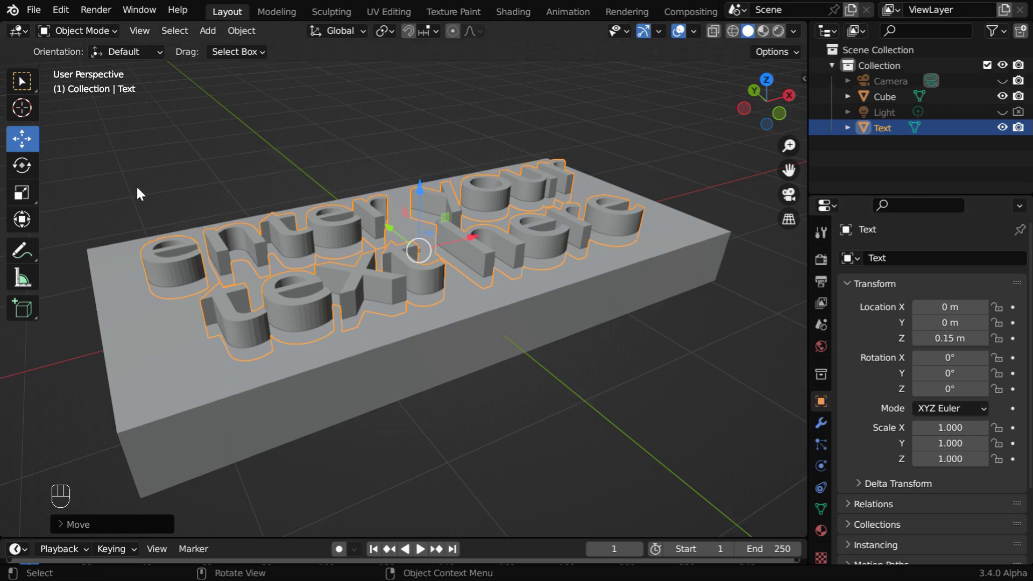
{"action": "left_click", "coordinate": [27, 89]}
{"action": "middle_click_drag", "start_coordinate": [410, 378], "coordinate": [387, 399]}
- Add a Boolean modifier to the cube with the Text object as cutter, then hide Text
{"action": "left_click", "coordinate": [491, 359]}
{"action": "left_click", "coordinate": [823, 421]}
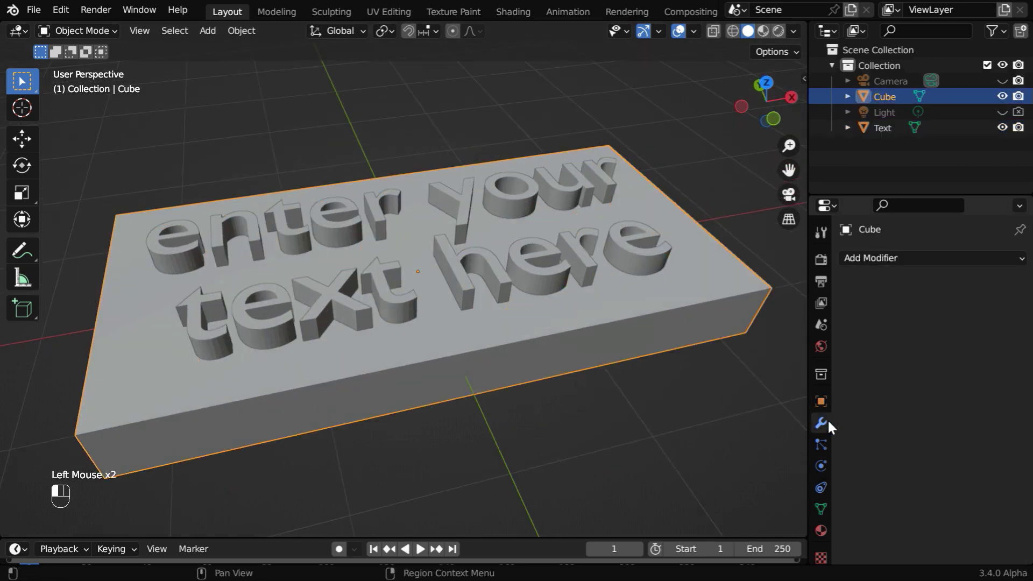
{"action": "left_click", "coordinate": [896, 259]}
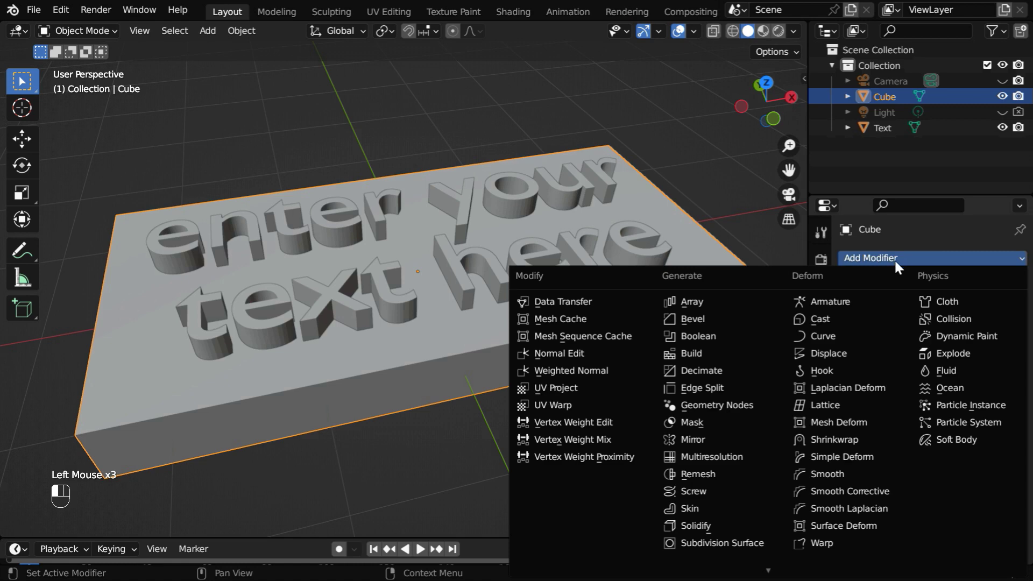
{"action": "left_click", "coordinate": [724, 334]}
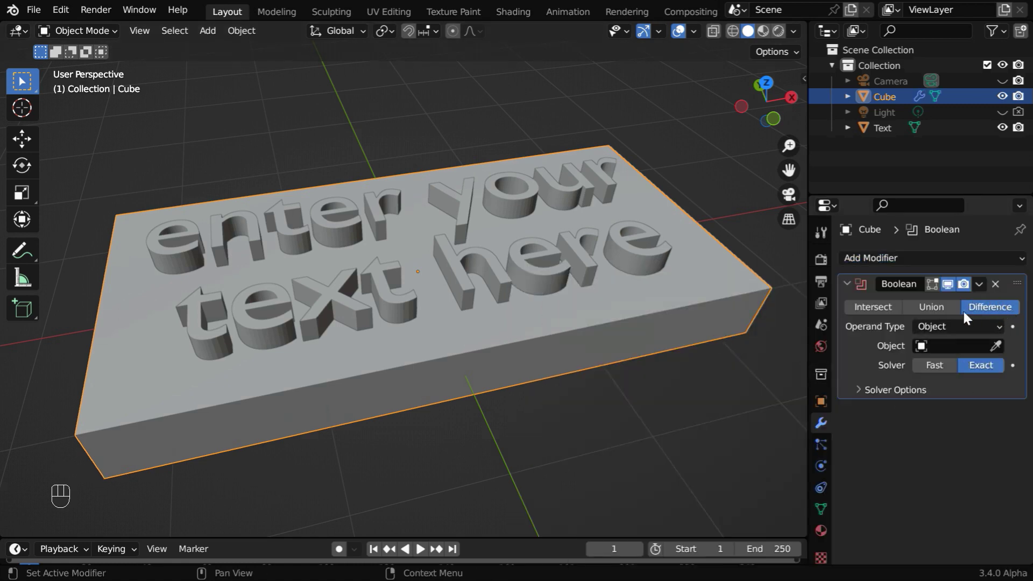
{"action": "left_click", "coordinate": [995, 346]}
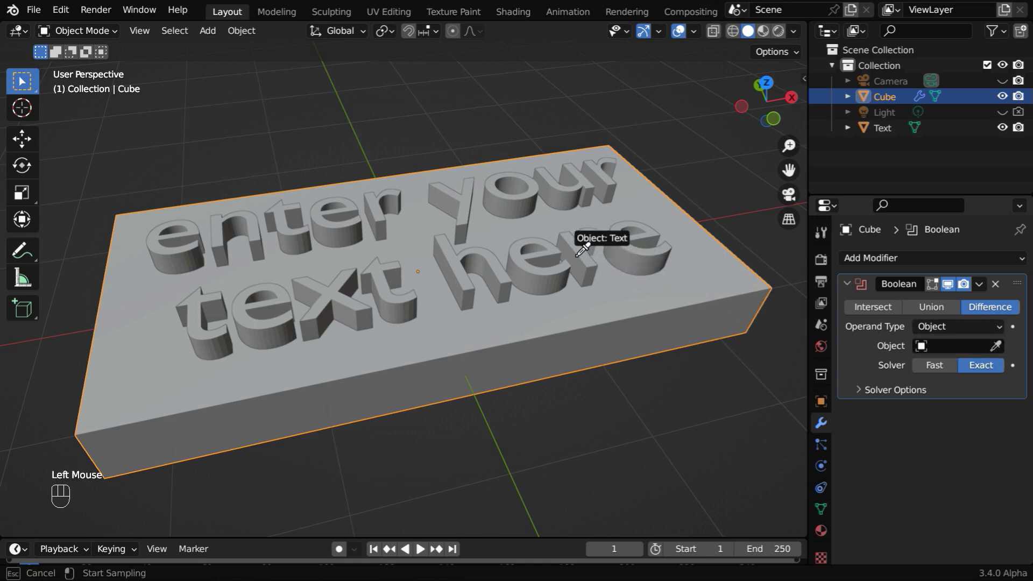
{"action": "left_click", "coordinate": [576, 256]}
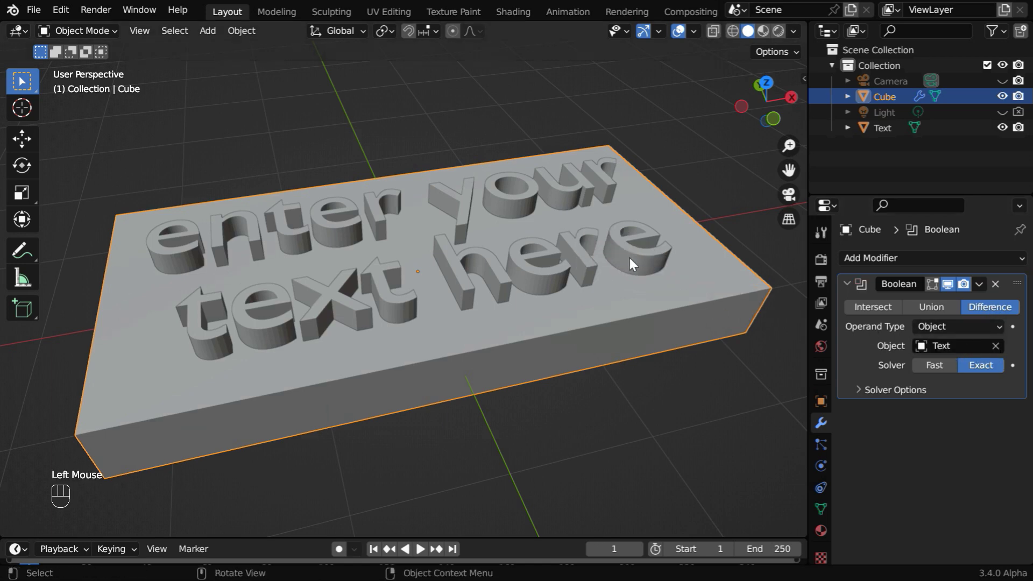
{"action": "left_click", "coordinate": [1002, 127]}
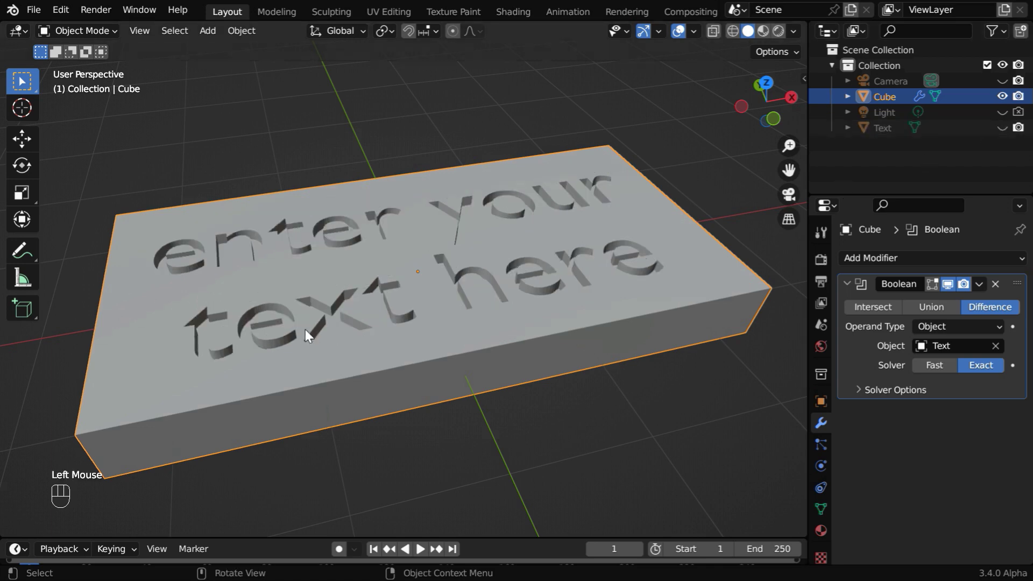
- Try the Fast Boolean solver, then set it back to Exact
{"action": "mouse_move", "coordinate": [504, 359]}
{"action": "middle_mouse_down"}
{"action": "mouse_move", "coordinate": [466, 380]}
{"action": "mouse_move", "coordinate": [508, 374]}
{"action": "middle_mouse_up"}
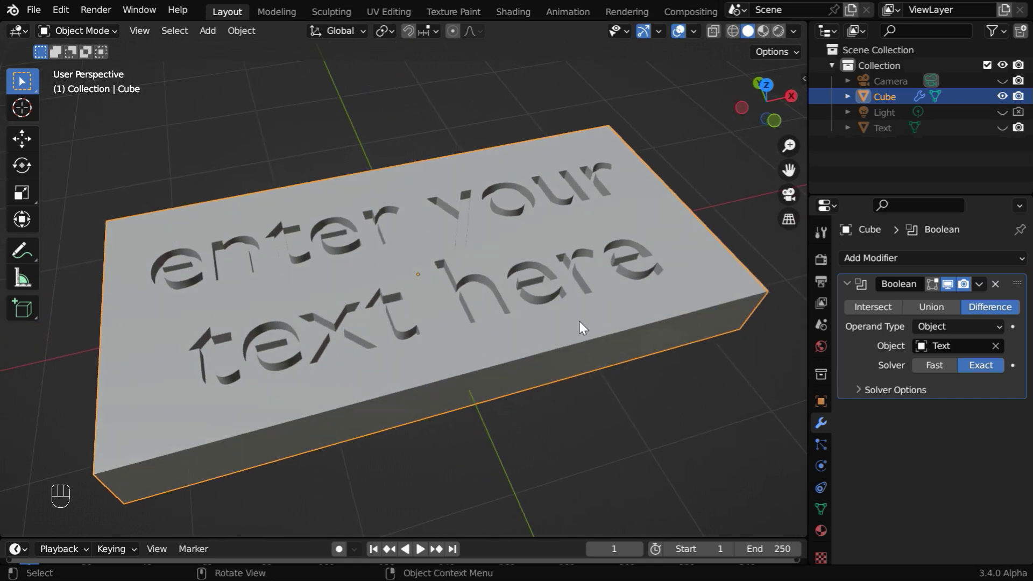
{"action": "left_click", "coordinate": [936, 365]}
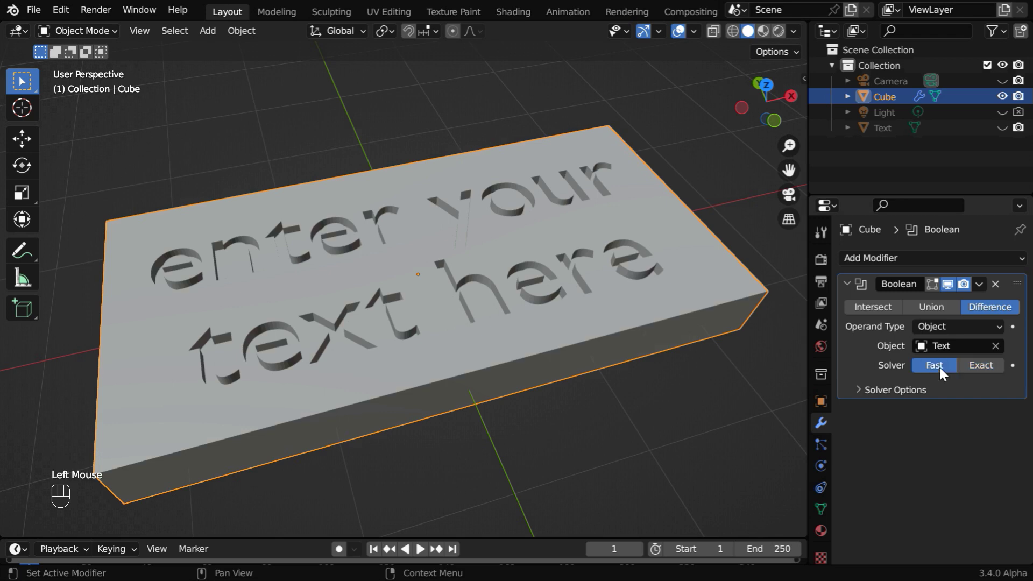
{"action": "left_click", "coordinate": [985, 365]}
{"action": "left_click", "coordinate": [857, 389]}
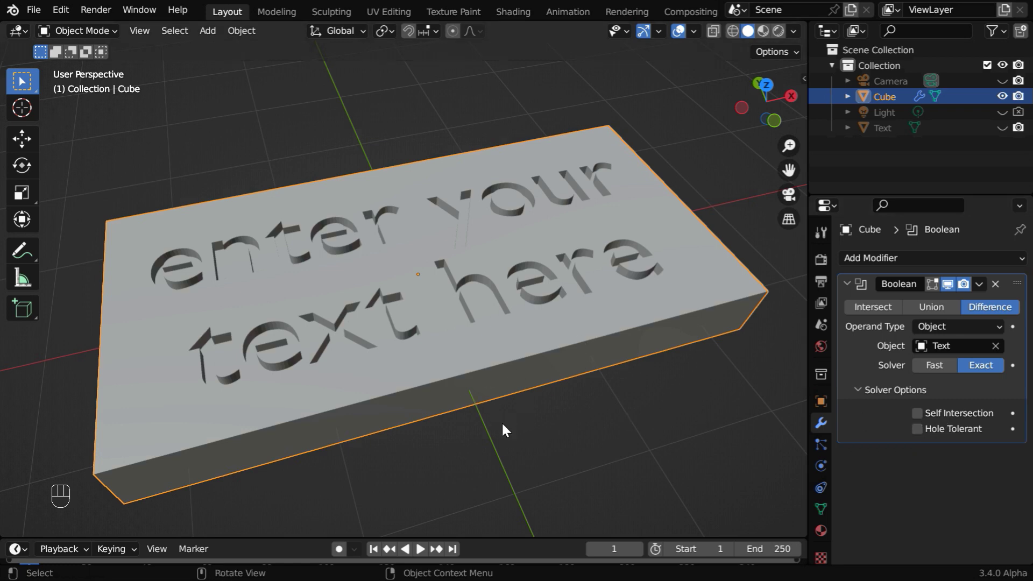
{"action": "mouse_move", "coordinate": [502, 425]}
{"action": "middle_mouse_down"}
{"action": "mouse_move", "coordinate": [529, 425]}
{"action": "mouse_move", "coordinate": [530, 415]}
{"action": "middle_mouse_up"}
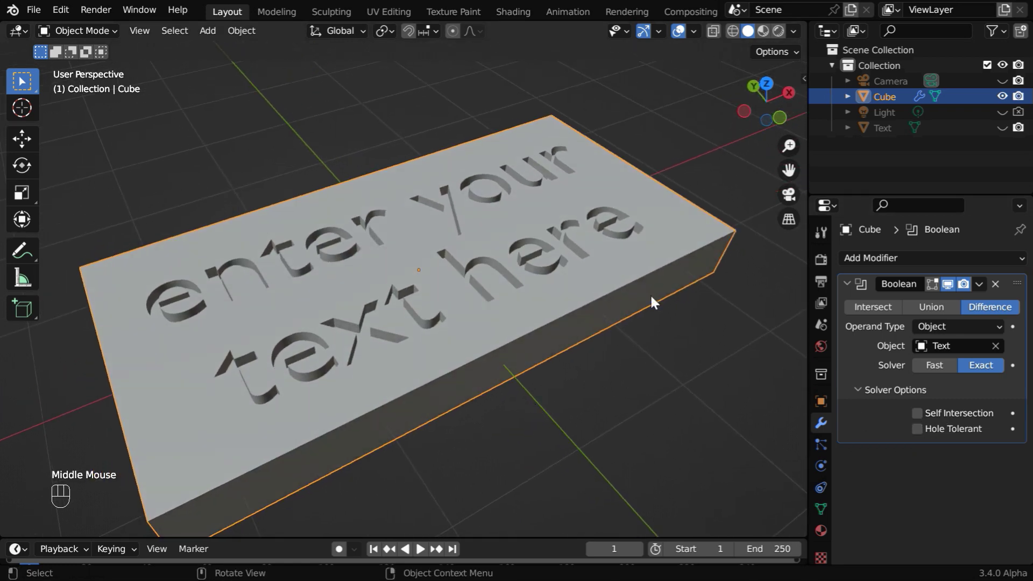
- Show the engraved board in Rendered shading, briefly comparing it with Material Preview
{"action": "left_click", "coordinate": [778, 31]}
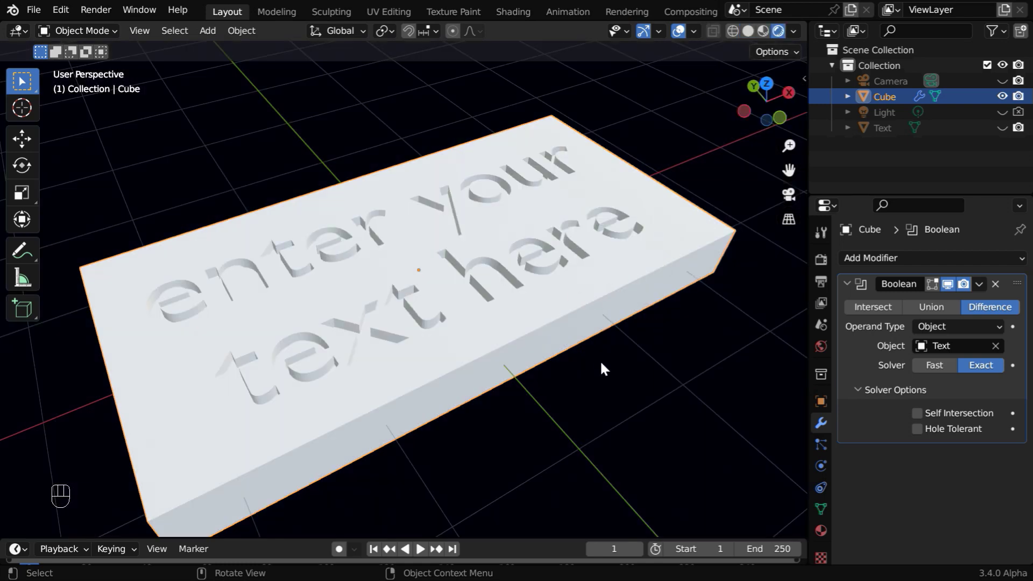
{"action": "mouse_move", "coordinate": [635, 379]}
{"action": "middle_mouse_down"}
{"action": "mouse_move", "coordinate": [602, 388]}
{"action": "mouse_move", "coordinate": [621, 374]}
{"action": "middle_mouse_up"}
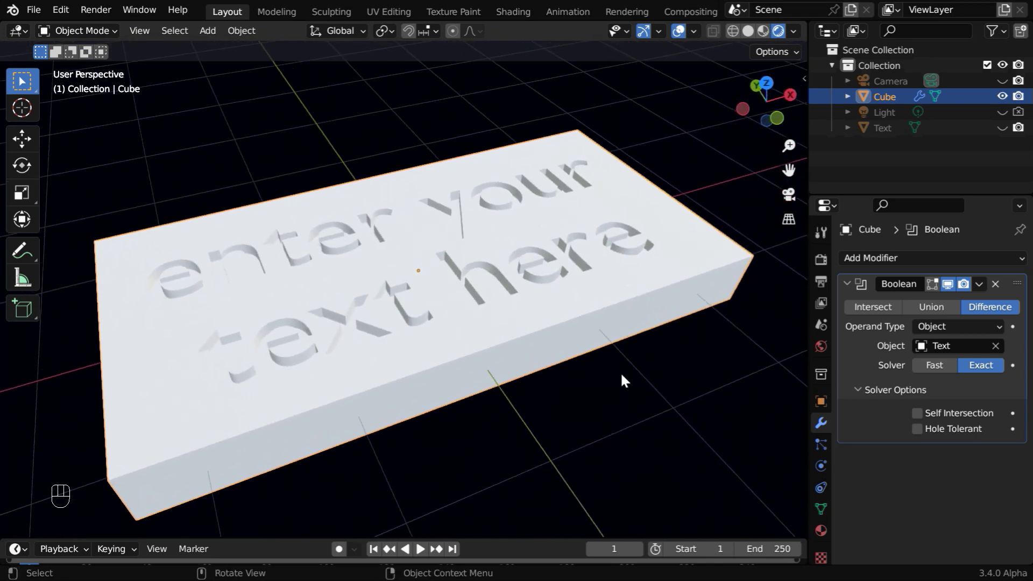
{"action": "left_click", "coordinate": [763, 32]}
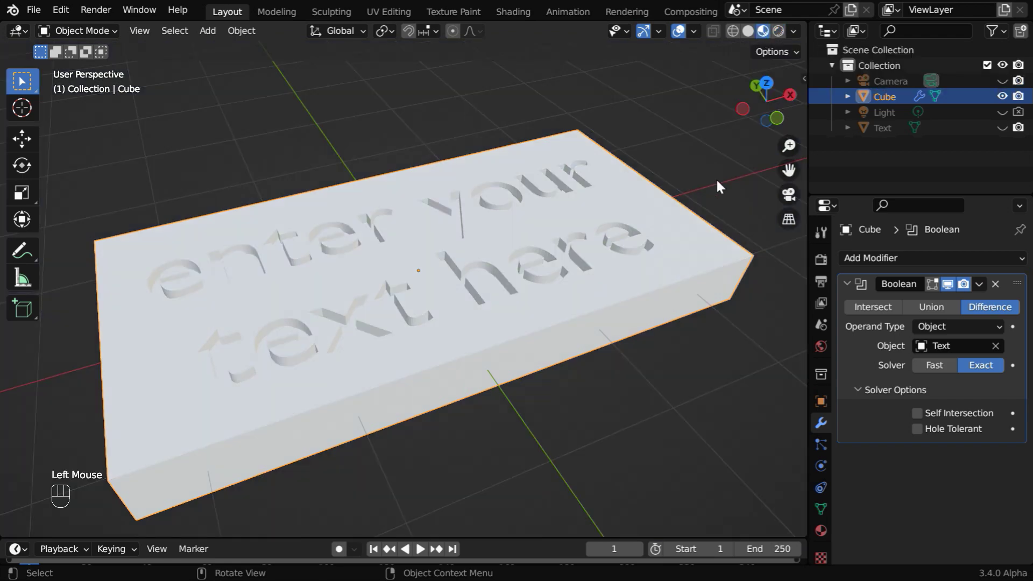
{"action": "left_click", "coordinate": [777, 32]}
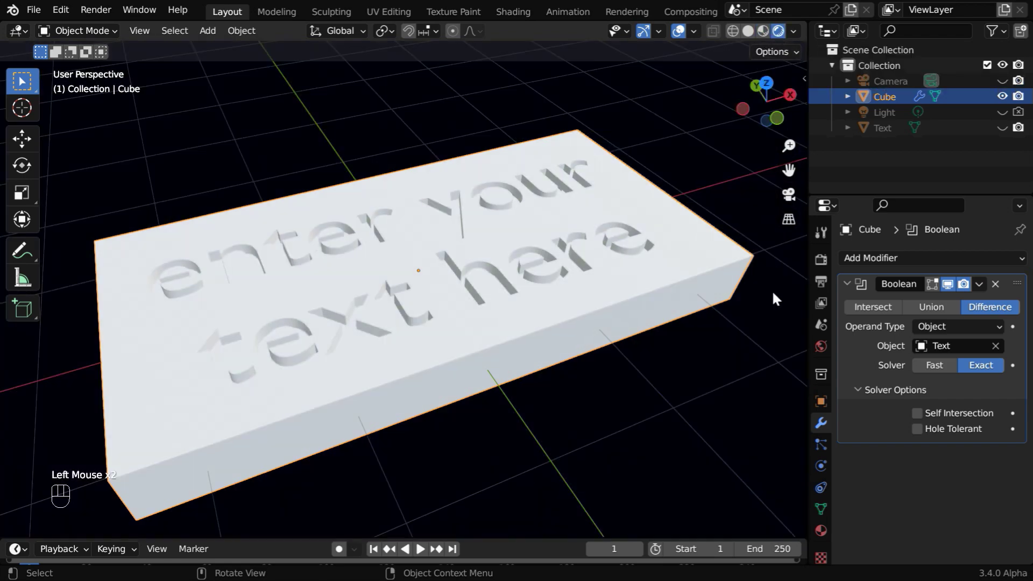
- Add a new material to the board with its Base Color darkened to black
{"action": "left_click", "coordinate": [821, 529]}
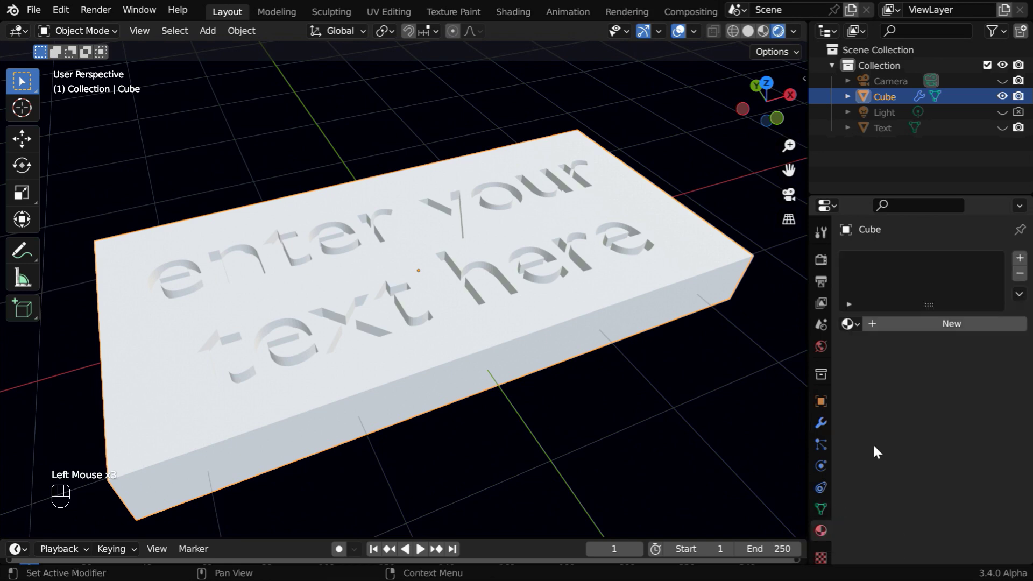
{"action": "left_click", "coordinate": [926, 323]}
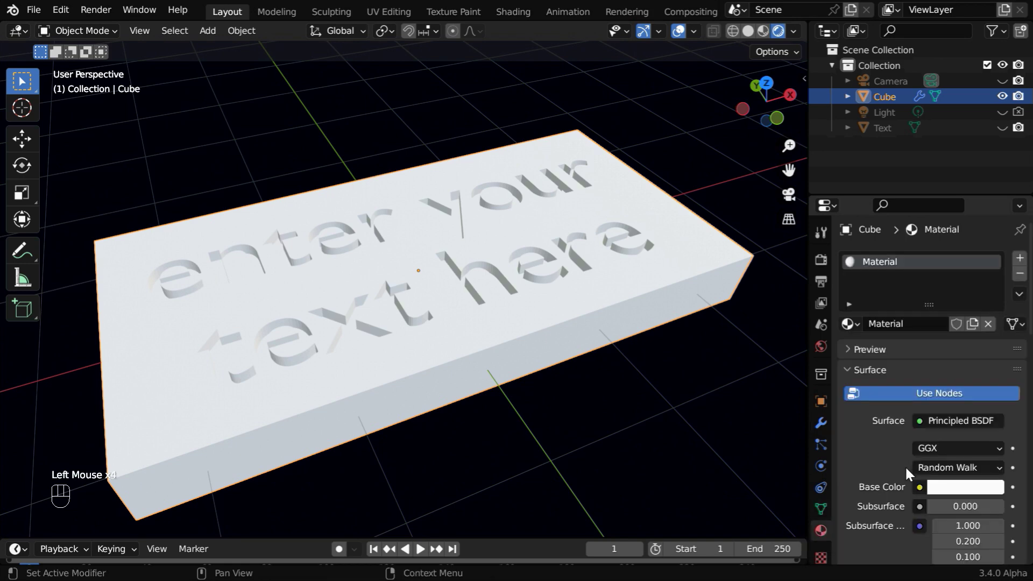
{"action": "scroll", "coordinate": [904, 465], "scroll_direction": "down", "scroll_amount": 4}
{"action": "left_click", "coordinate": [953, 359]}
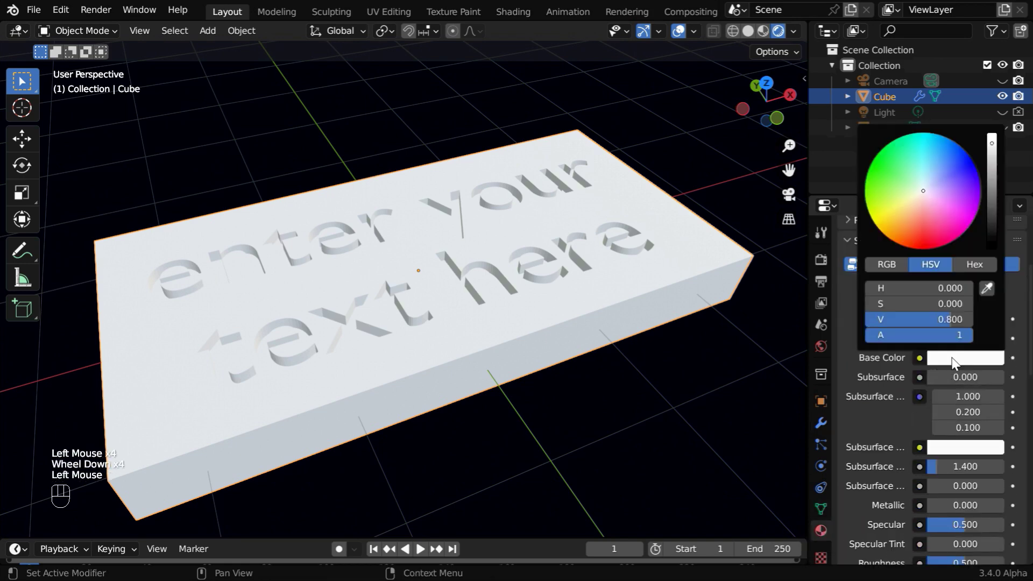
{"action": "left_click_drag", "start_coordinate": [943, 317], "coordinate": [864, 317]}
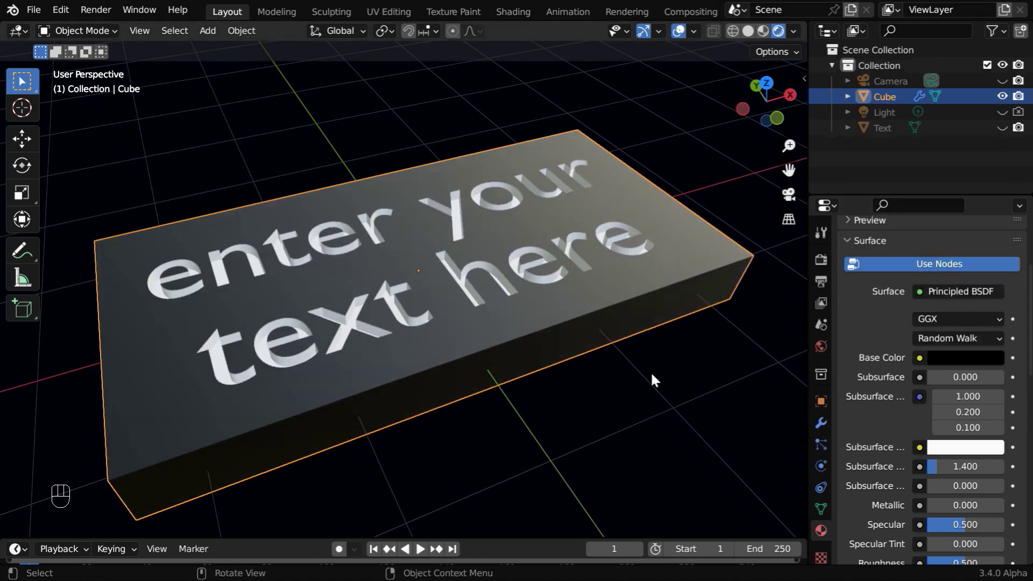
- Assign Inside Material to the Text object's engraved letters
{"action": "left_click", "coordinate": [876, 127]}
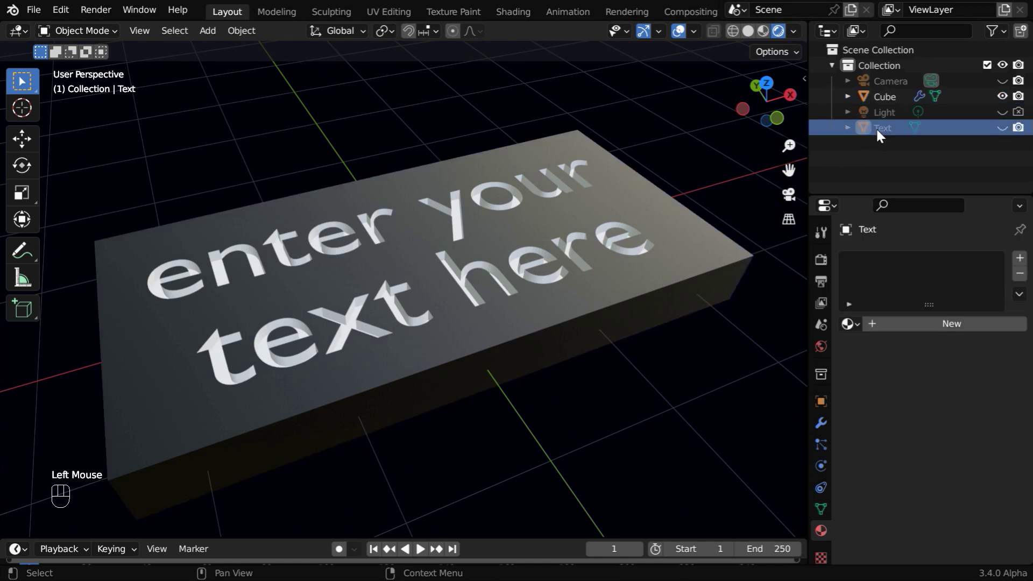
{"action": "left_click", "coordinate": [910, 323]}
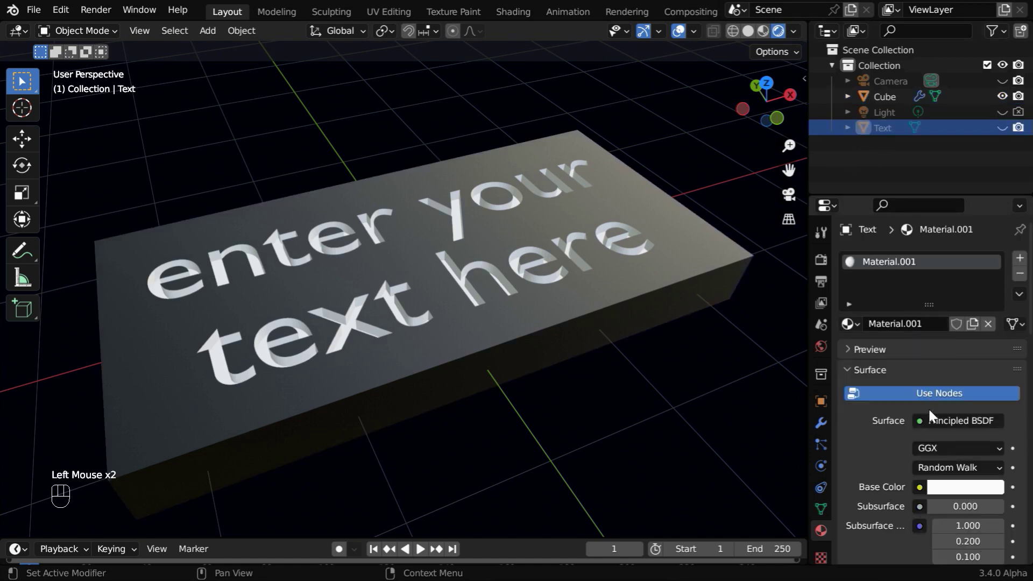
{"action": "scroll", "coordinate": [933, 461], "scroll_direction": "down", "scroll_amount": 5}
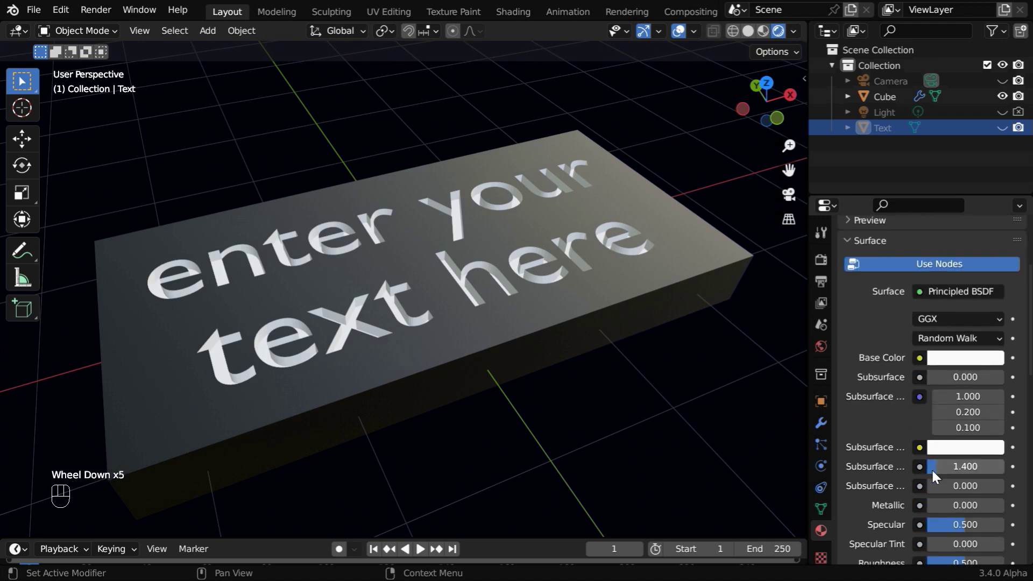
{"action": "scroll", "coordinate": [931, 469], "scroll_direction": "up", "scroll_amount": 3}
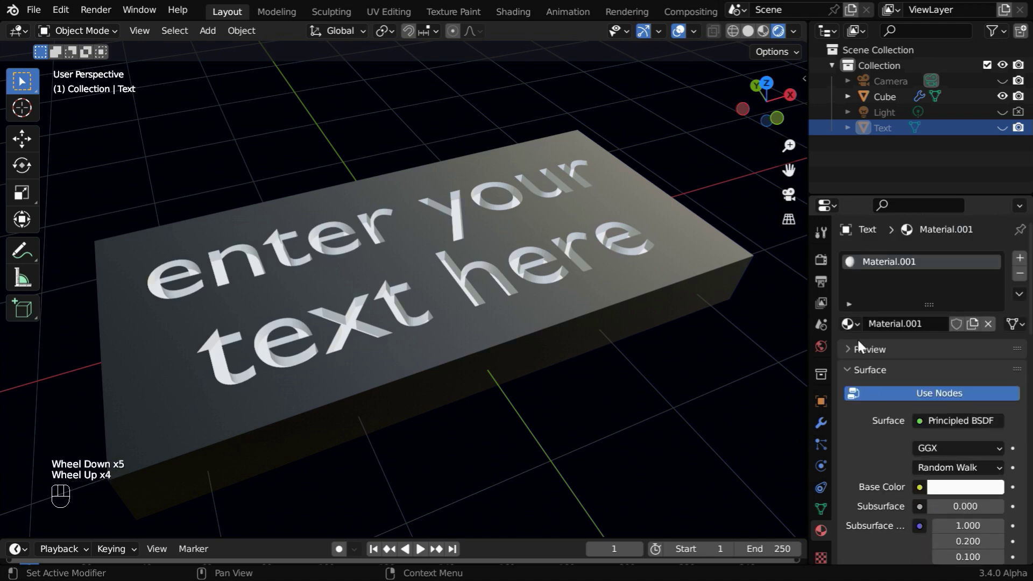
{"action": "left_click", "coordinate": [851, 321]}
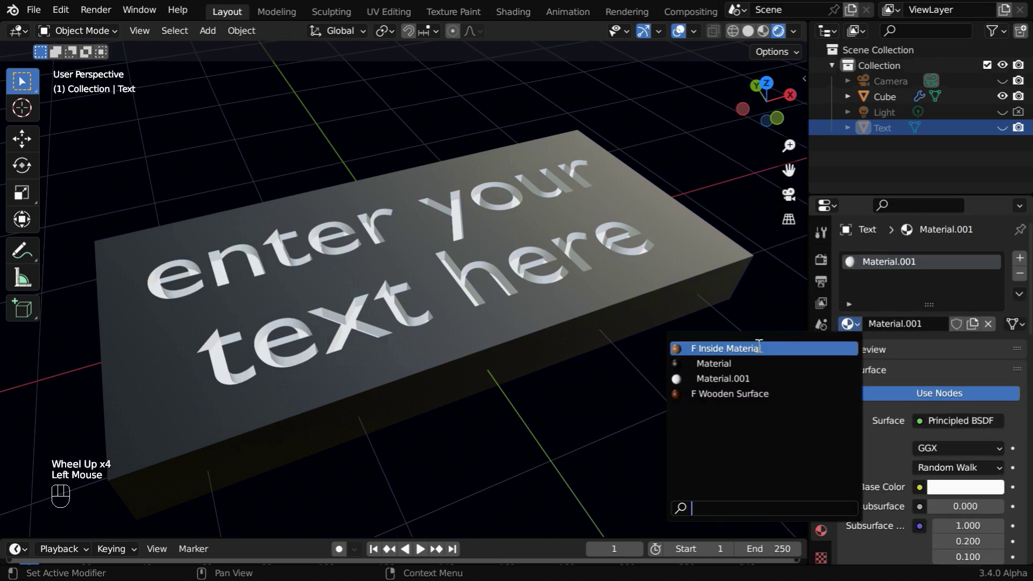
{"action": "left_click", "coordinate": [759, 348]}
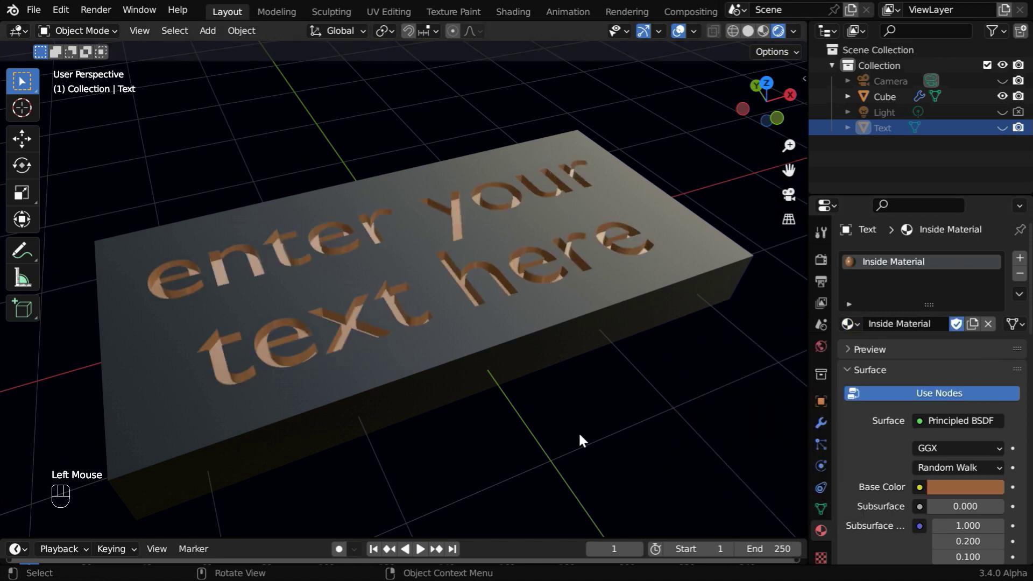
- Assign the Wooden Surface material to the board
{"action": "left_click", "coordinate": [556, 335]}
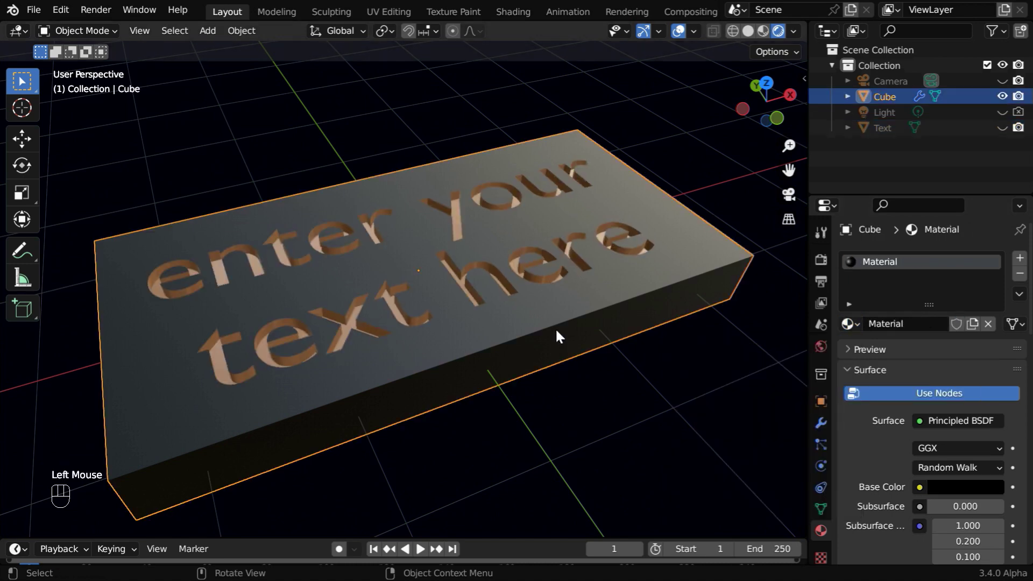
{"action": "left_click", "coordinate": [853, 323]}
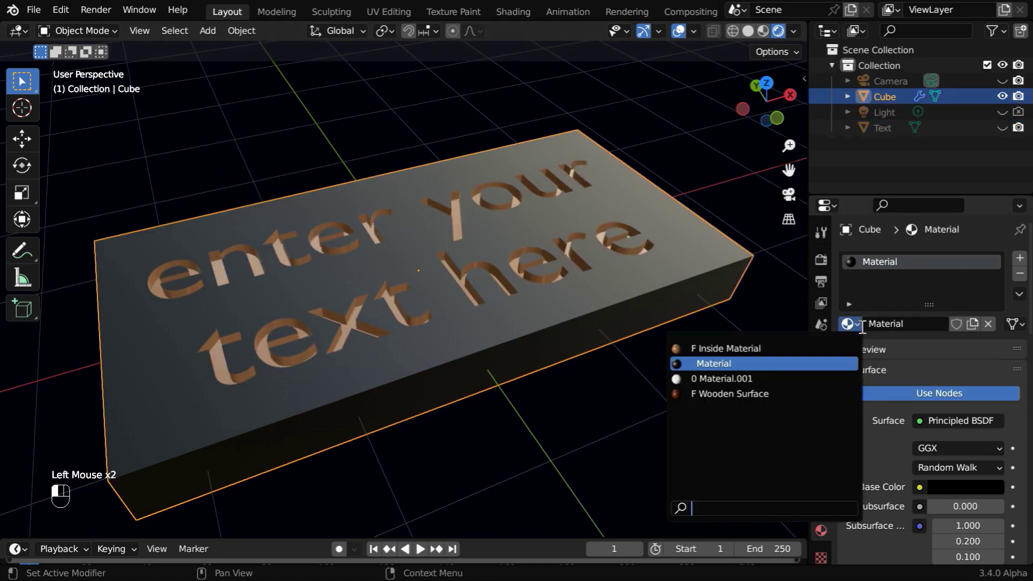
{"action": "left_click", "coordinate": [775, 397]}
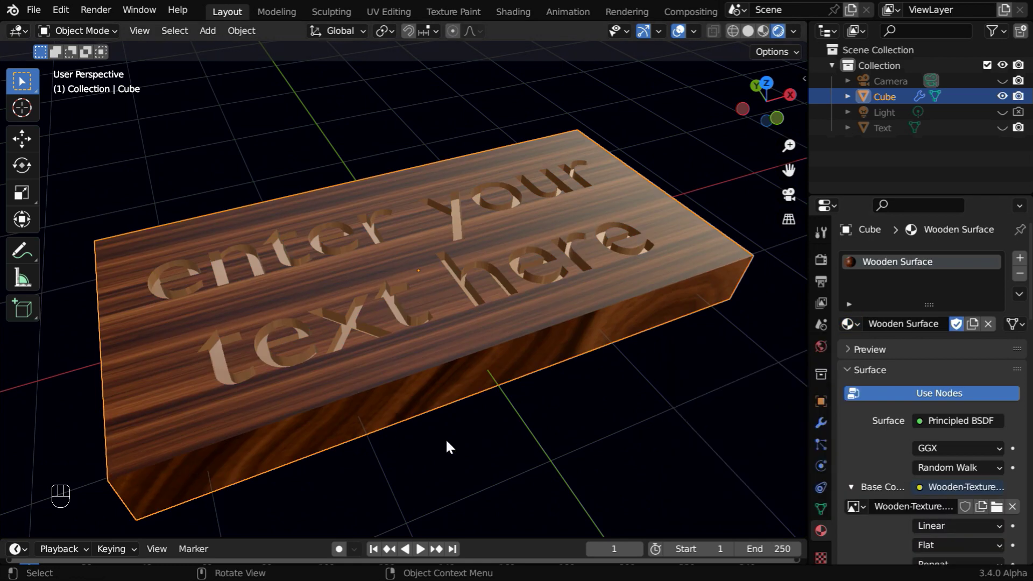
{"action": "middle_click_drag", "start_coordinate": [503, 412], "coordinate": [557, 383]}
- Apply the board's Boolean modifier to make the engraving permanent
{"action": "left_click", "coordinate": [489, 350]}
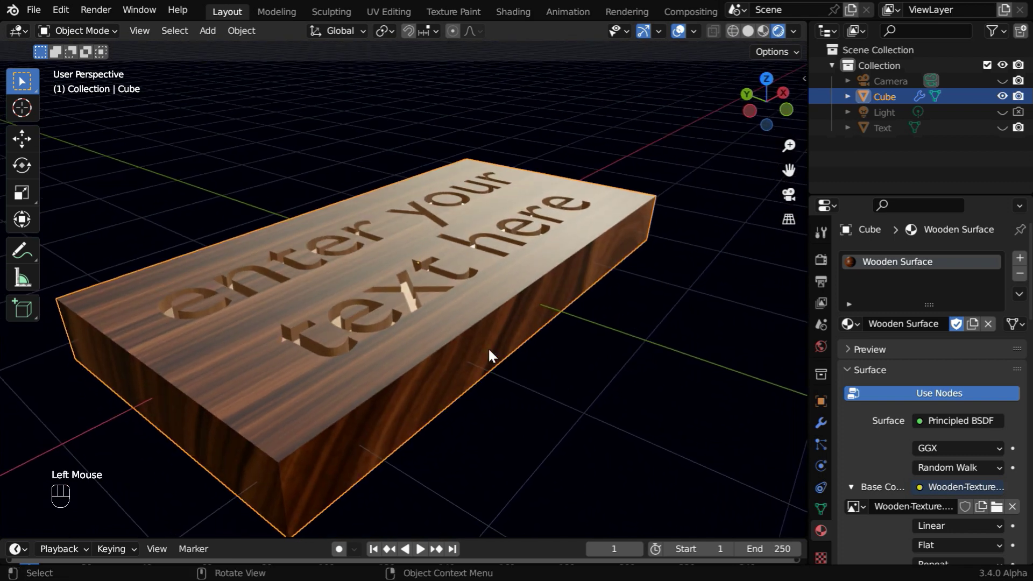
{"action": "left_click", "coordinate": [820, 422]}
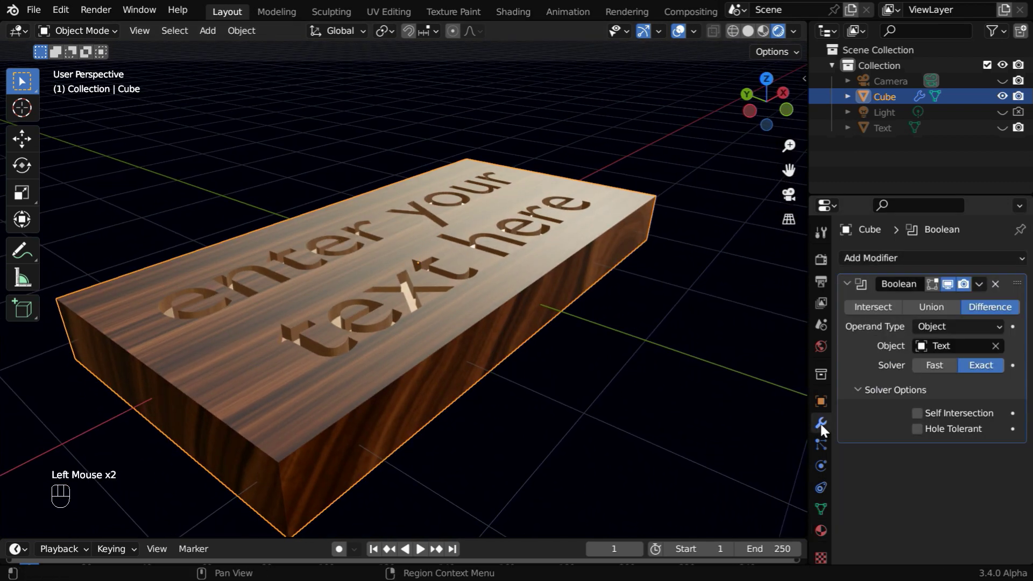
{"action": "left_click", "coordinate": [978, 283]}
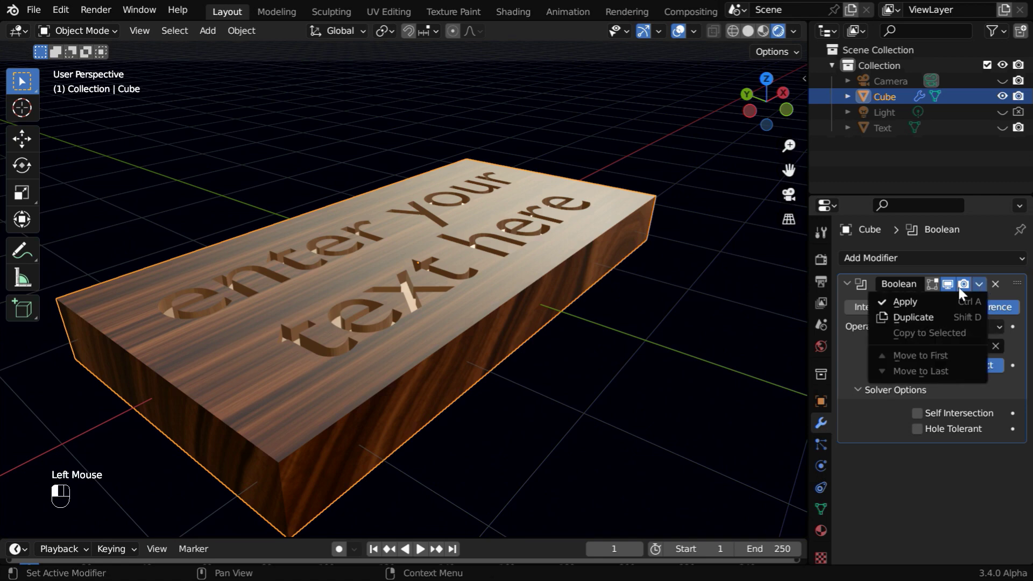
{"action": "left_click", "coordinate": [934, 302]}
- Shade the board Auto Smooth and delete the Text object
{"action": "left_click", "coordinate": [240, 31]}
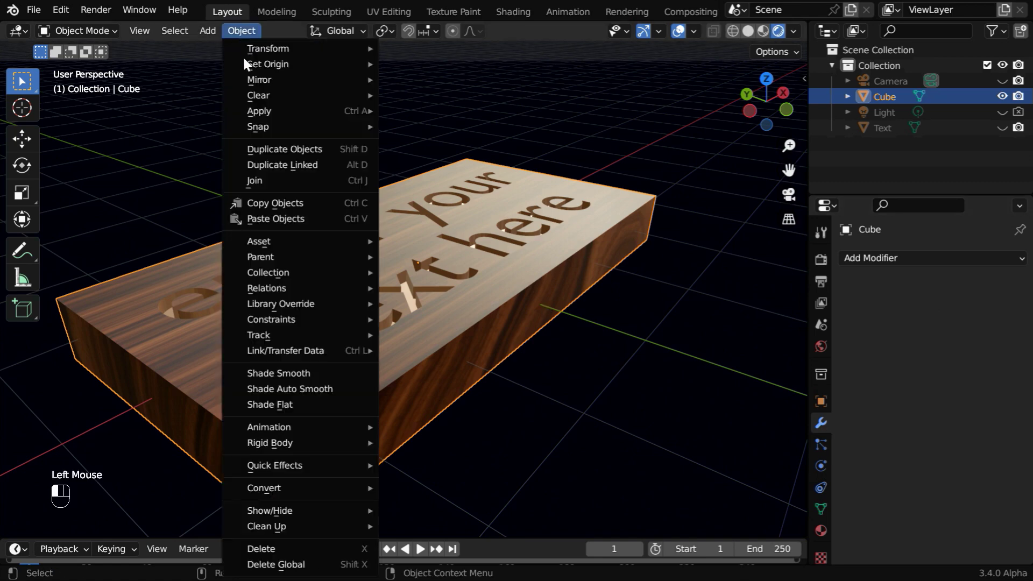
{"action": "left_click", "coordinate": [339, 388]}
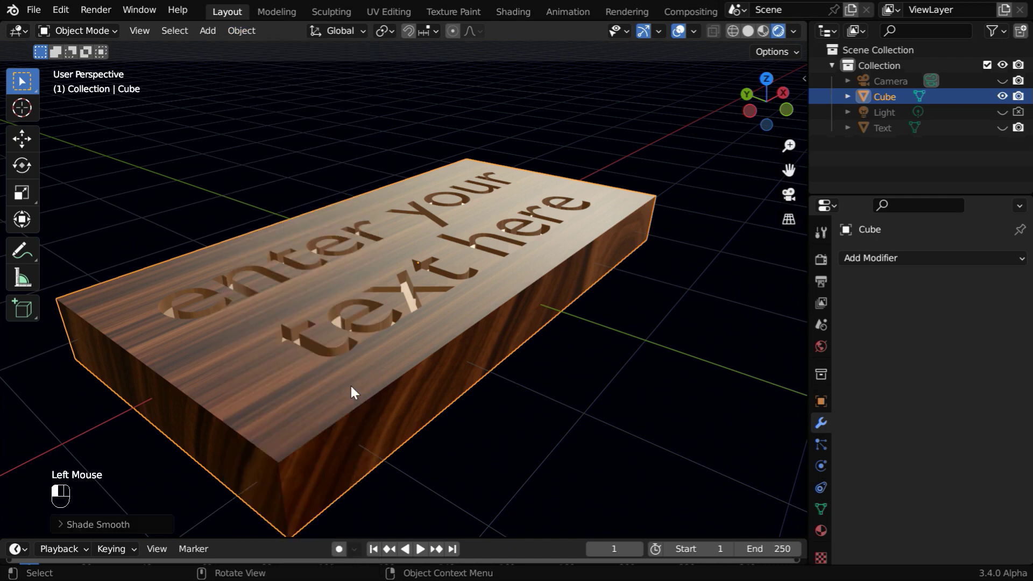
{"action": "right_click", "coordinate": [882, 127]}
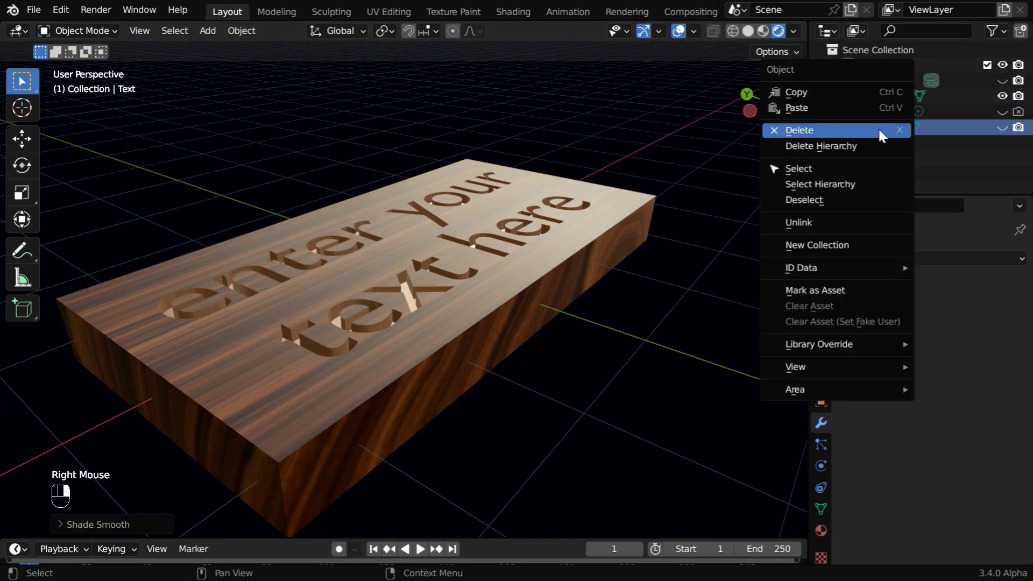
{"action": "left_click", "coordinate": [837, 131]}
{"action": "middle_click_drag", "start_coordinate": [437, 357], "coordinate": [415, 347]}
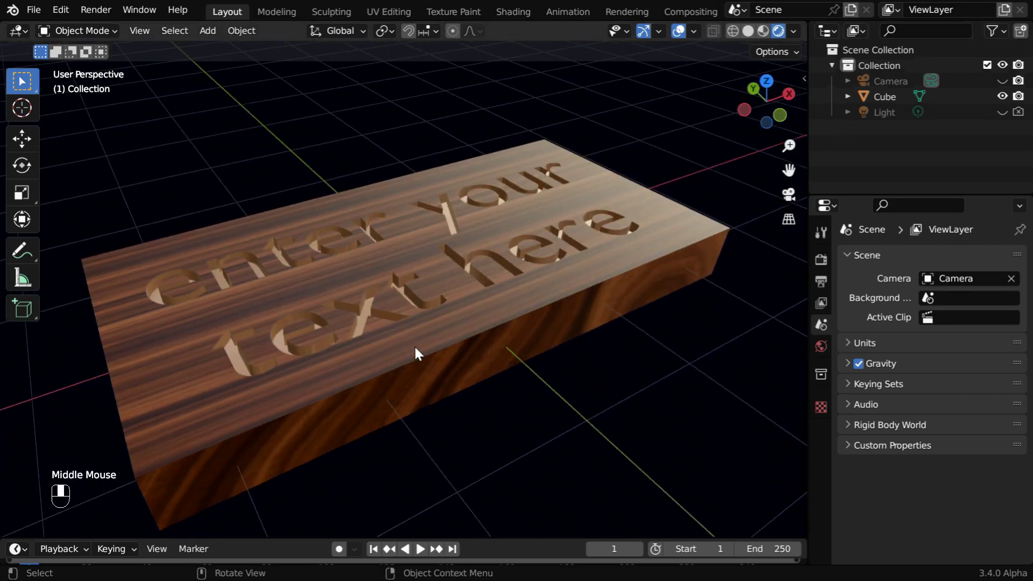
- In solid shading, apply the board's scale
{"action": "left_click", "coordinate": [748, 31]}
{"action": "left_click", "coordinate": [399, 312]}
{"action": "left_click", "coordinate": [242, 30]}
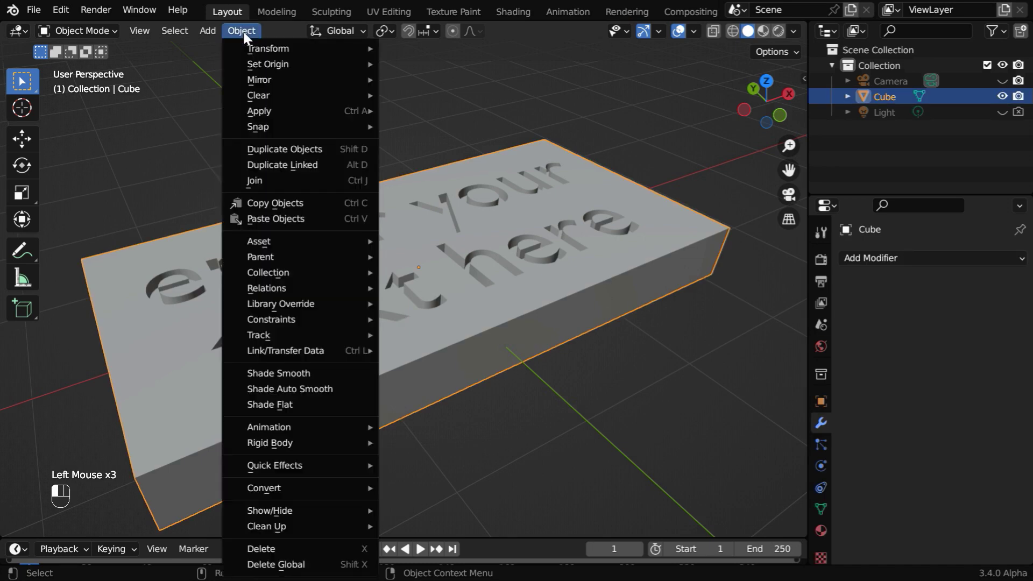
{"action": "mouse_move", "coordinate": [262, 111]}
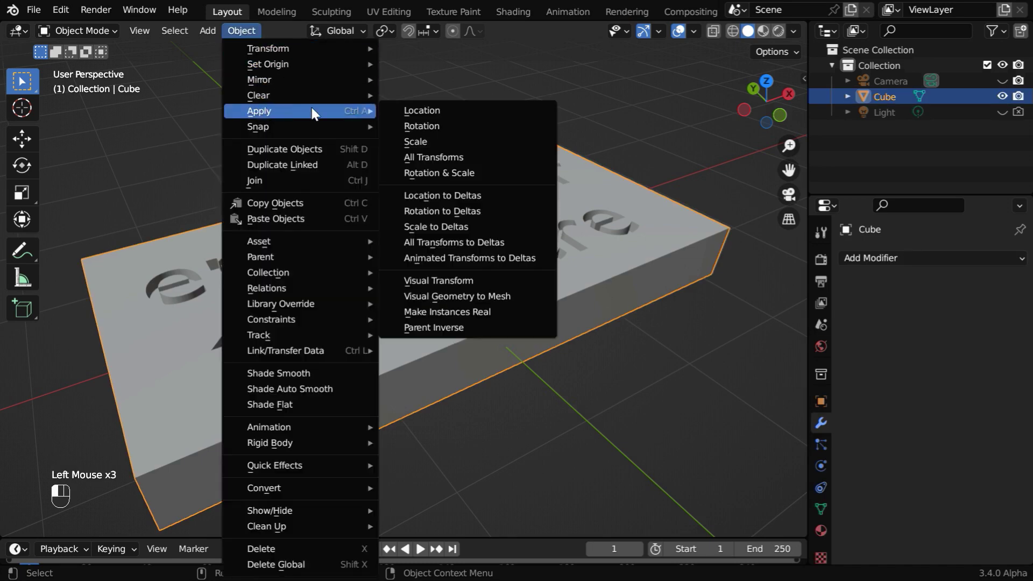
{"action": "left_click", "coordinate": [438, 141]}
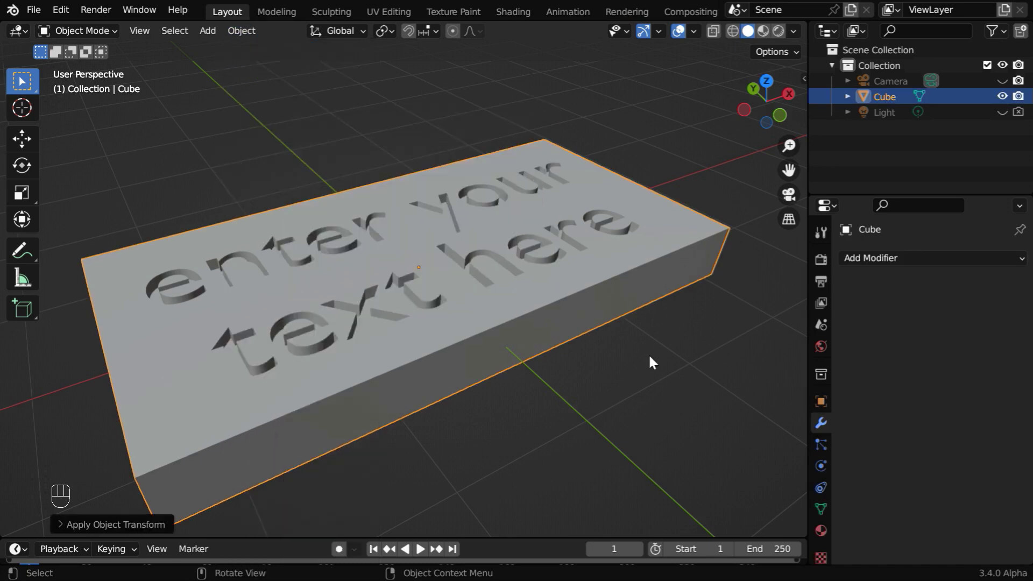
- Add a Bevel modifier with Amount 0.01 m and 5 segments
{"action": "left_click", "coordinate": [932, 257]}
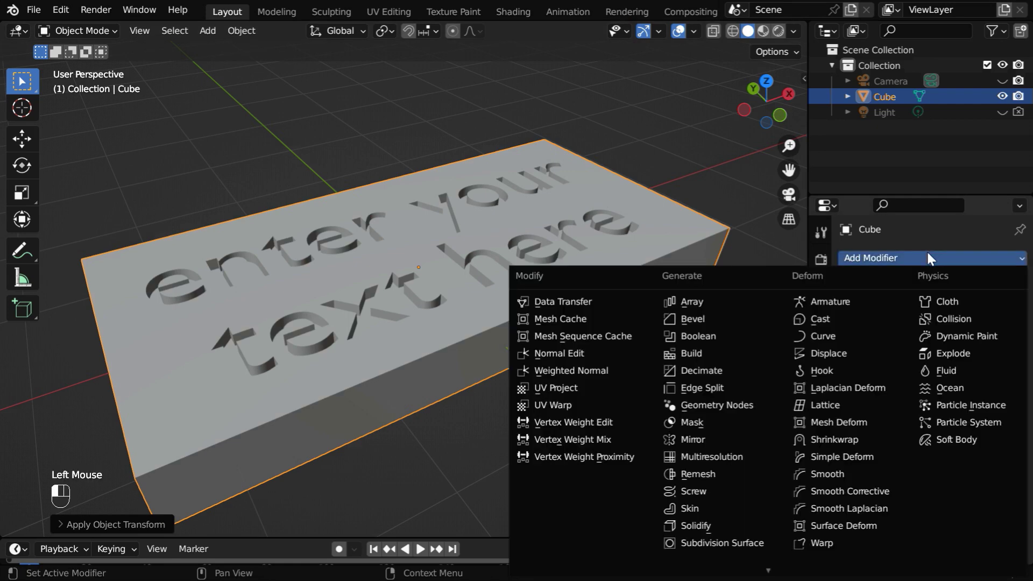
{"action": "left_click", "coordinate": [701, 320]}
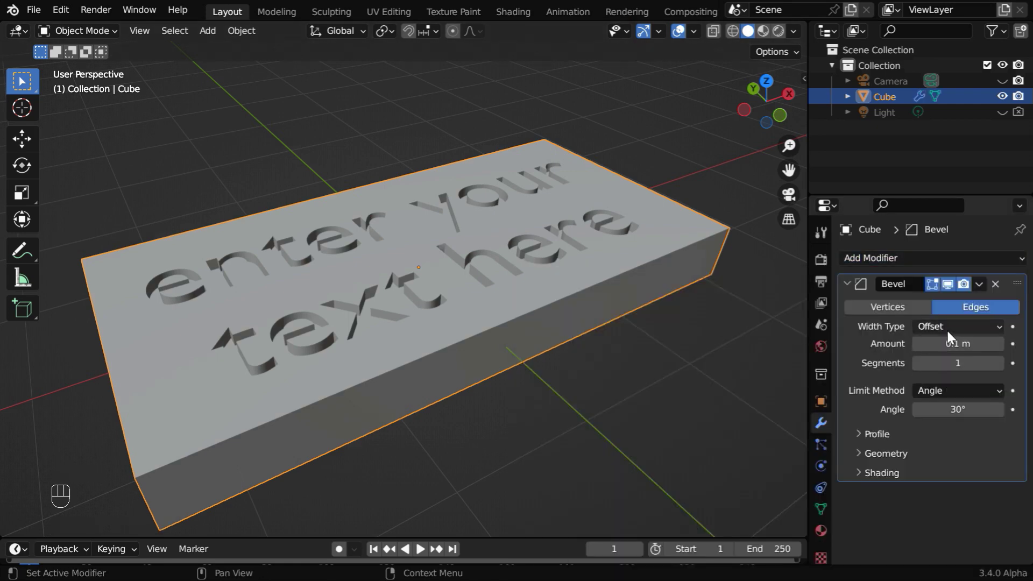
{"action": "left_click", "coordinate": [963, 344]}
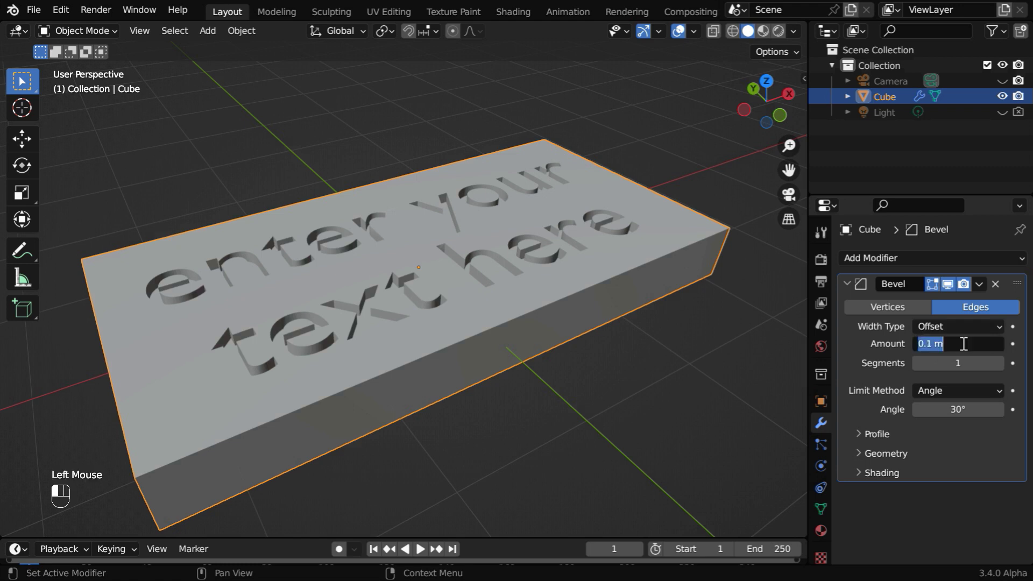
{"action": "key", "text": "BackSpace"}
{"action": "type", "text": ".01"}
{"action": "key", "text": "Return"}
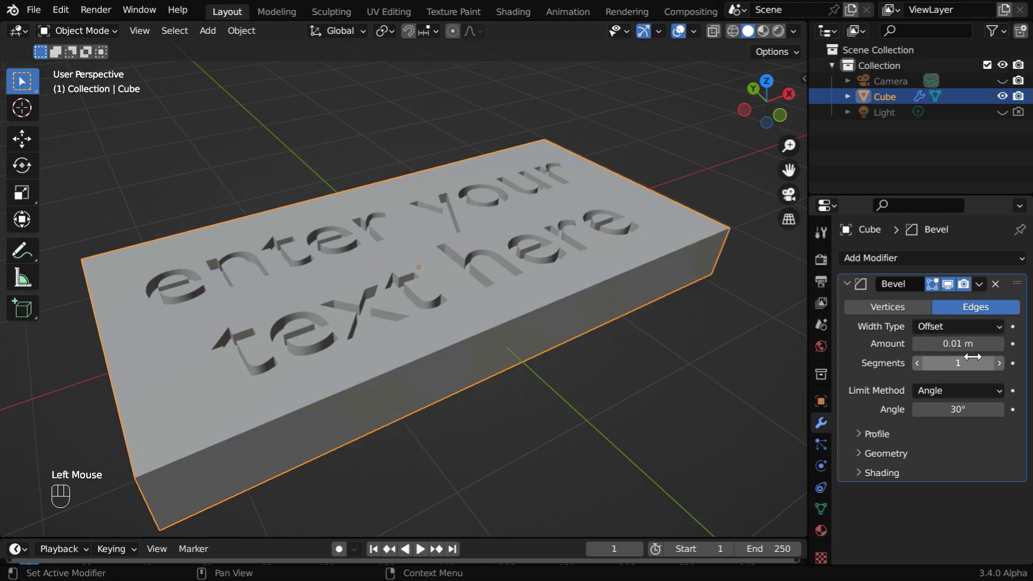
{"action": "left_click", "coordinate": [966, 364]}
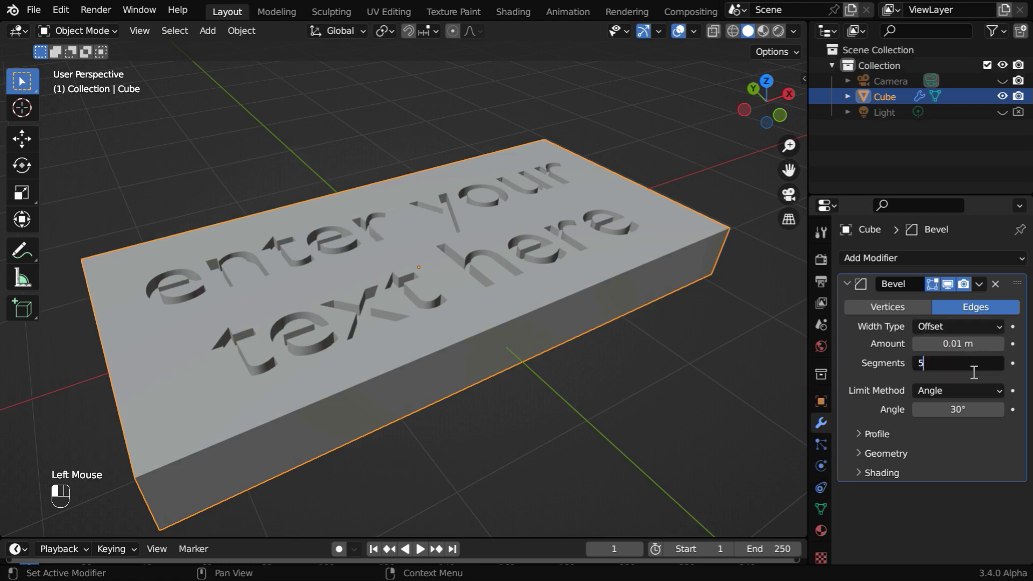
{"action": "type", "text": "5"}
{"action": "key", "text": "Return"}
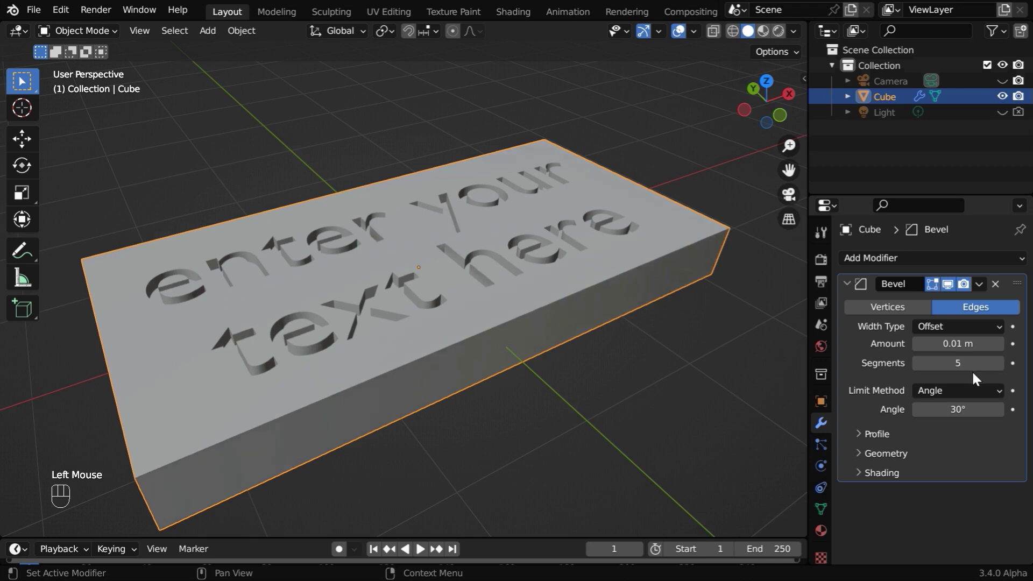
- Turn off the bevel's Clamp Overlap and turn on Harden Normals
{"action": "left_click", "coordinate": [860, 453]}
{"action": "scroll", "coordinate": [950, 451], "scroll_direction": "down", "scroll_amount": 4}
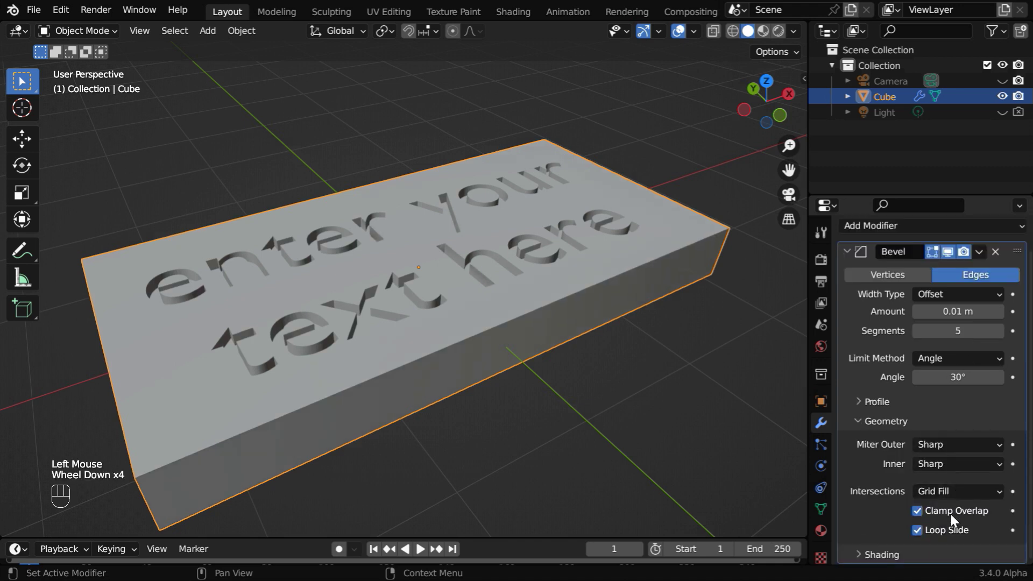
{"action": "left_click", "coordinate": [917, 510]}
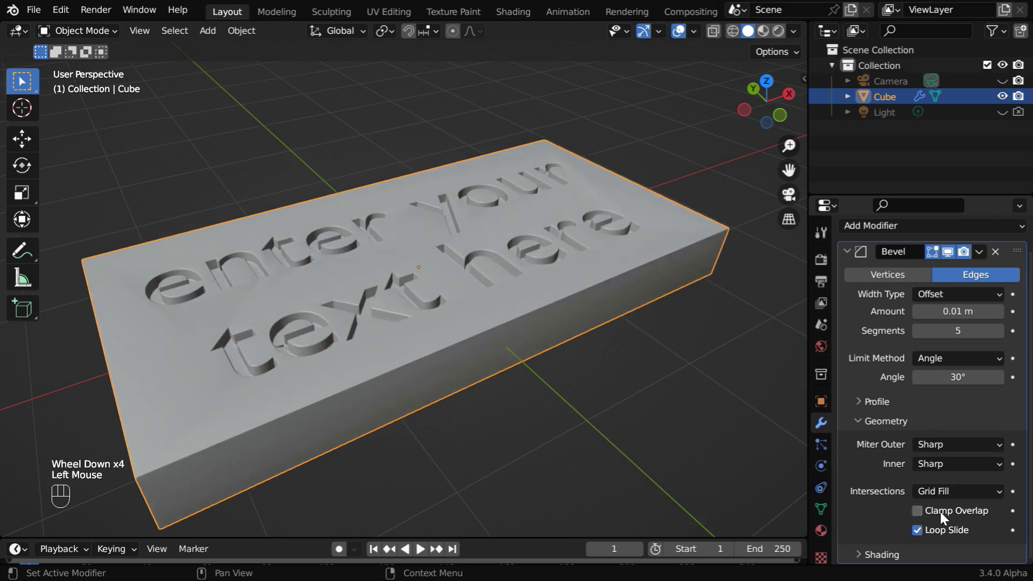
{"action": "left_click", "coordinate": [856, 555]}
{"action": "scroll", "coordinate": [924, 531], "scroll_direction": "down", "scroll_amount": 2}
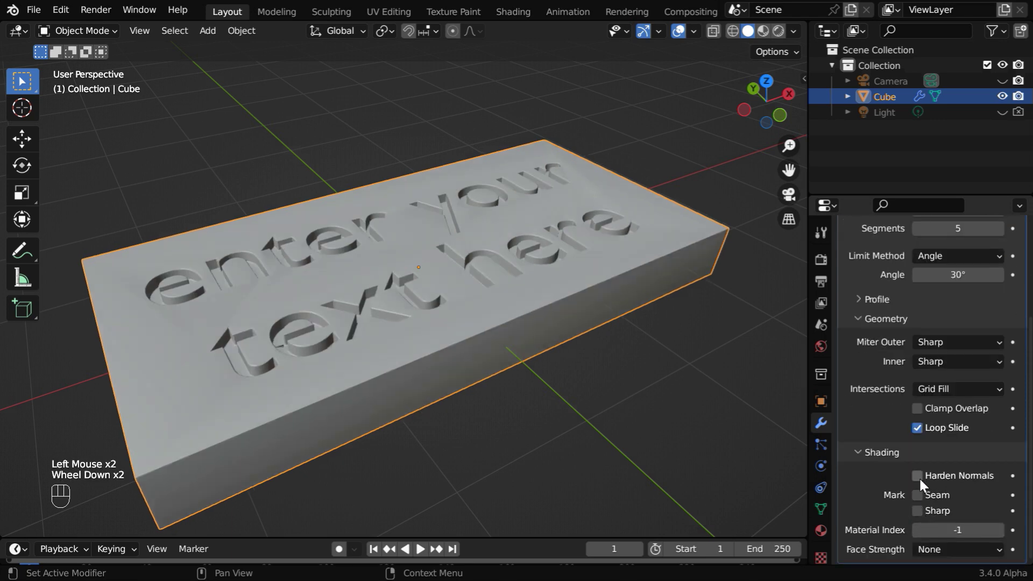
{"action": "left_click", "coordinate": [917, 476]}
{"action": "mouse_move", "coordinate": [569, 367]}
{"action": "middle_mouse_down"}
{"action": "mouse_move", "coordinate": [538, 392]}
{"action": "mouse_move", "coordinate": [514, 371]}
{"action": "mouse_move", "coordinate": [489, 309]}
{"action": "middle_mouse_up"}
- Change the Bevel Amount from 0.01 m to 0.005 m and zoom out to view the board
{"action": "scroll", "coordinate": [921, 440], "scroll_direction": "up", "scroll_amount": 3}
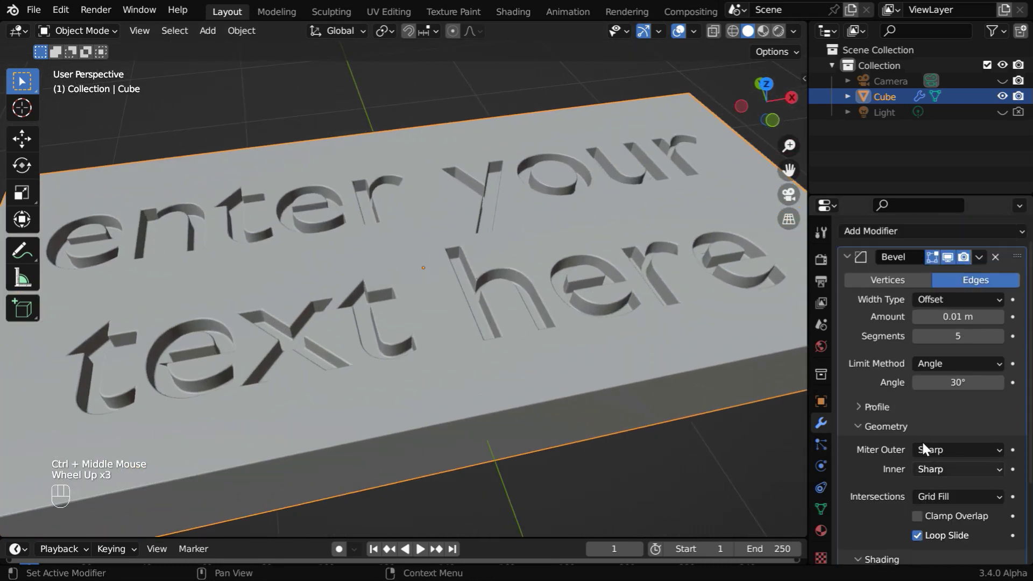
{"action": "scroll", "coordinate": [921, 440], "scroll_direction": "up", "scroll_amount": 1}
{"action": "left_click_drag", "start_coordinate": [959, 344], "coordinate": [805, 340], "text": "shift"}
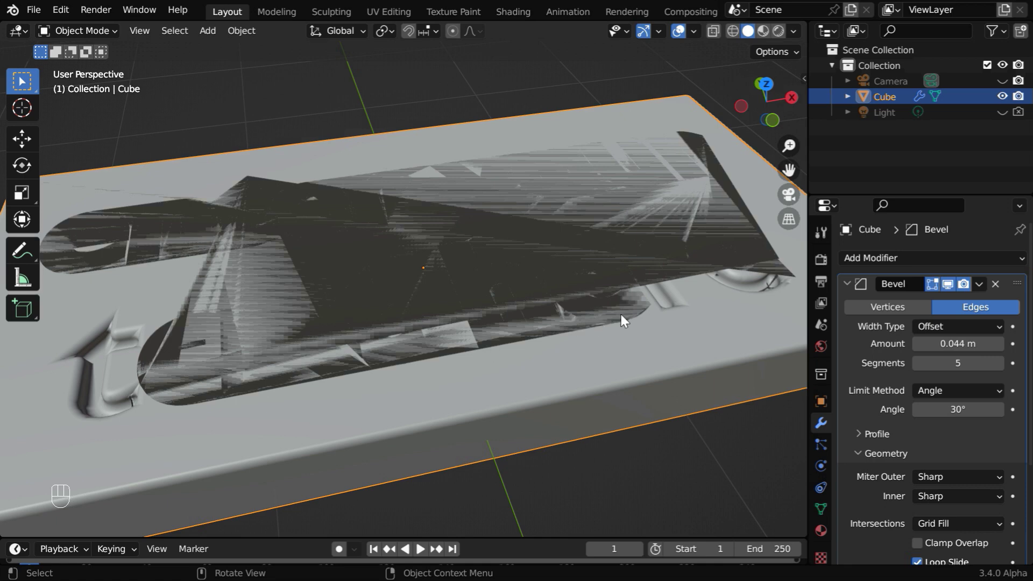
{"action": "left_click", "coordinate": [939, 344]}
{"action": "key", "text": "BackSpace"}
{"action": "type", "text": ".01"}
{"action": "key", "text": "Return"}
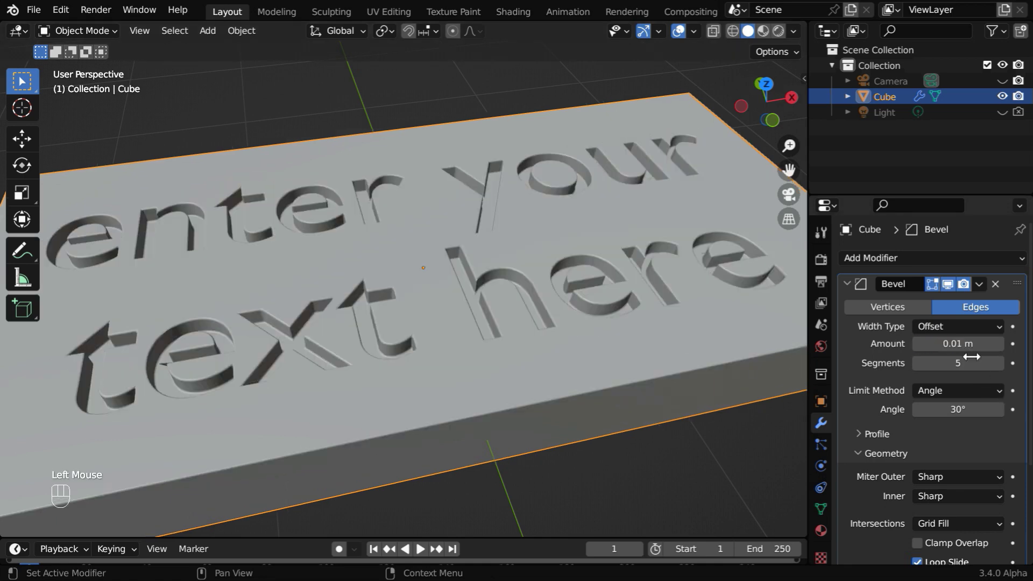
{"action": "double_click", "coordinate": [966, 343]}
{"action": "type", "text": ".005"}
{"action": "key", "text": "Return"}
{"action": "mouse_move", "coordinate": [481, 380]}
{"action": "middle_mouse_down", "text": "ctrl"}
{"action": "mouse_move", "coordinate": [482, 340]}
{"action": "mouse_move", "coordinate": [339, 347]}
{"action": "mouse_move", "coordinate": [350, 322]}
{"action": "mouse_move", "coordinate": [418, 447]}
{"action": "mouse_move", "coordinate": [404, 358]}
{"action": "mouse_move", "coordinate": [518, 302]}
{"action": "mouse_move", "coordinate": [528, 344]}
{"action": "mouse_move", "coordinate": [543, 290]}
{"action": "middle_mouse_up", "text": "ctrl"}
- Show the board in Material Preview, then apply the Bevel modifier permanently
{"action": "left_click", "coordinate": [781, 31]}
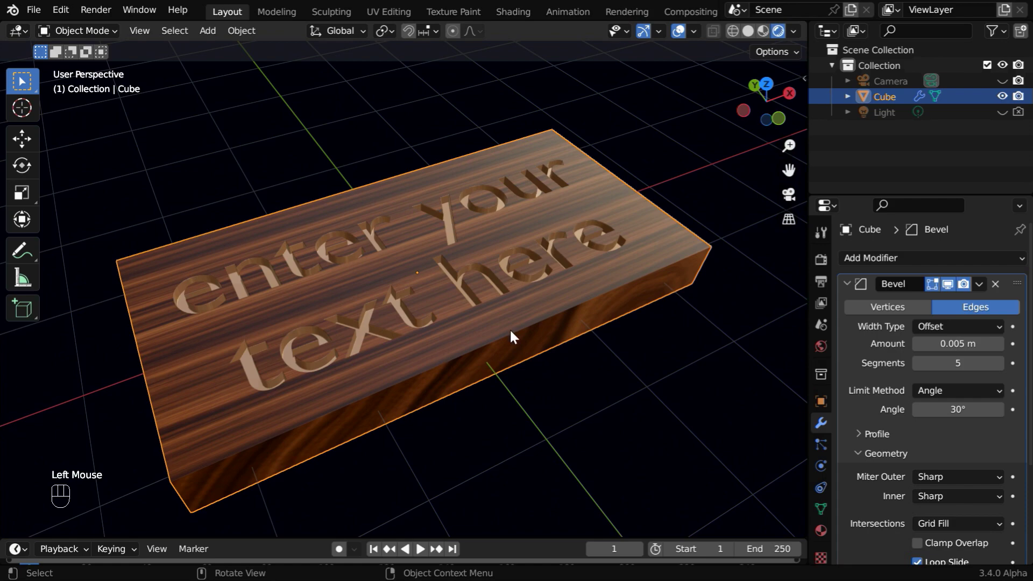
{"action": "middle_click_drag", "start_coordinate": [509, 336], "coordinate": [570, 351]}
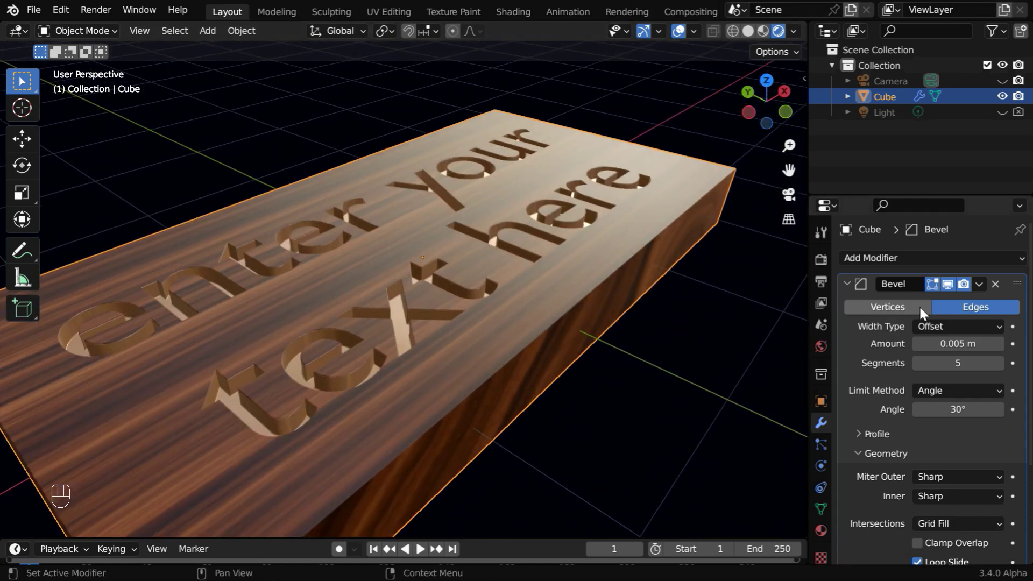
{"action": "left_click", "coordinate": [978, 284]}
{"action": "left_click", "coordinate": [921, 304]}
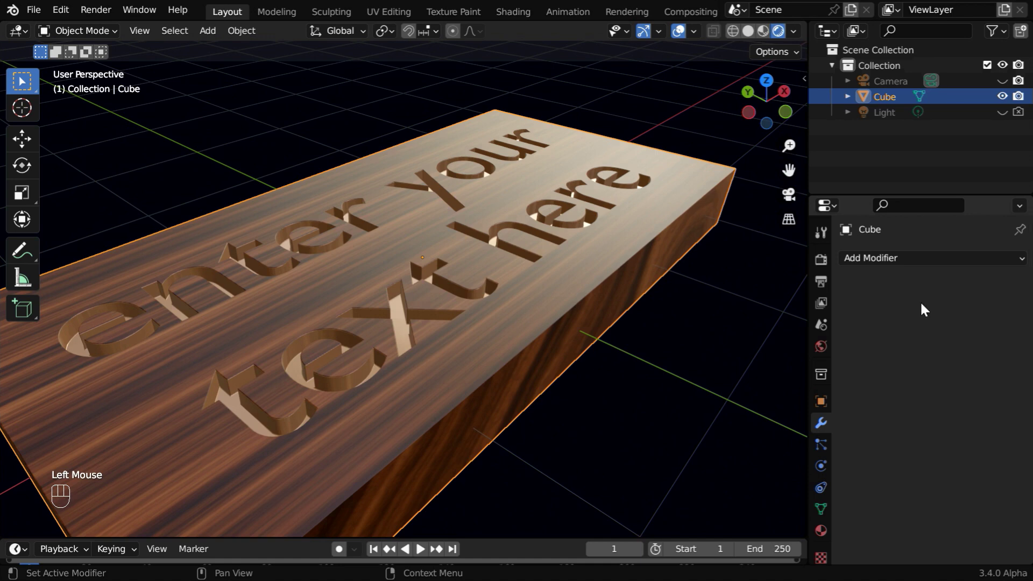
- Export the board as glTF 2.0 to the Desktop as Tutorial-182.glb
{"action": "left_click", "coordinate": [33, 11]}
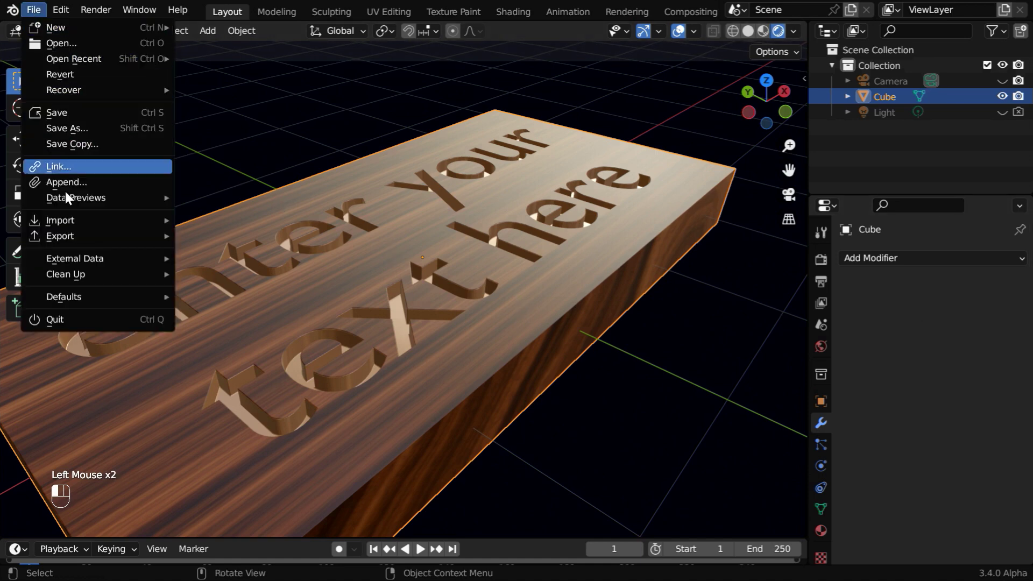
{"action": "mouse_move", "coordinate": [72, 236]}
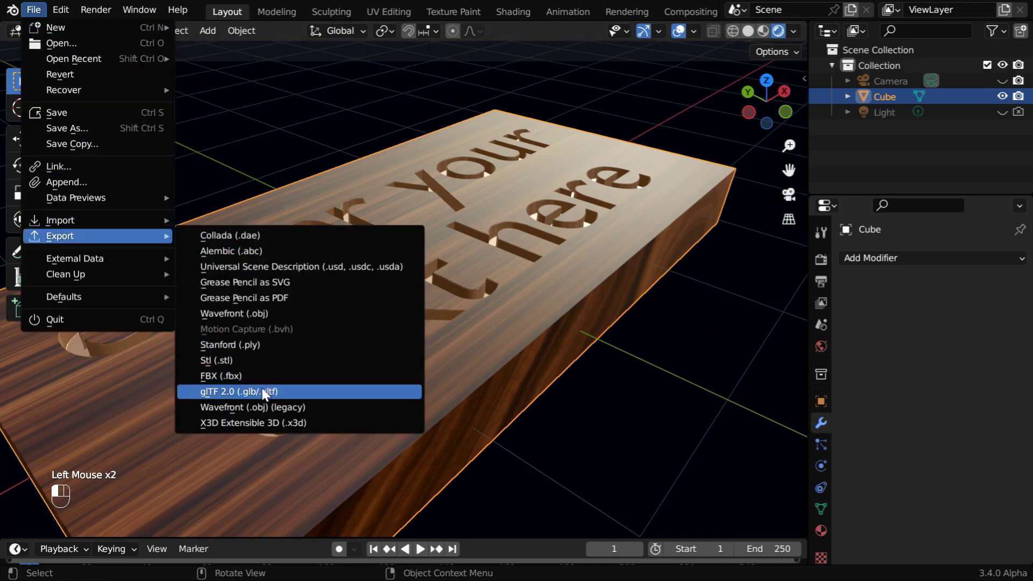
{"action": "left_click", "coordinate": [257, 398]}
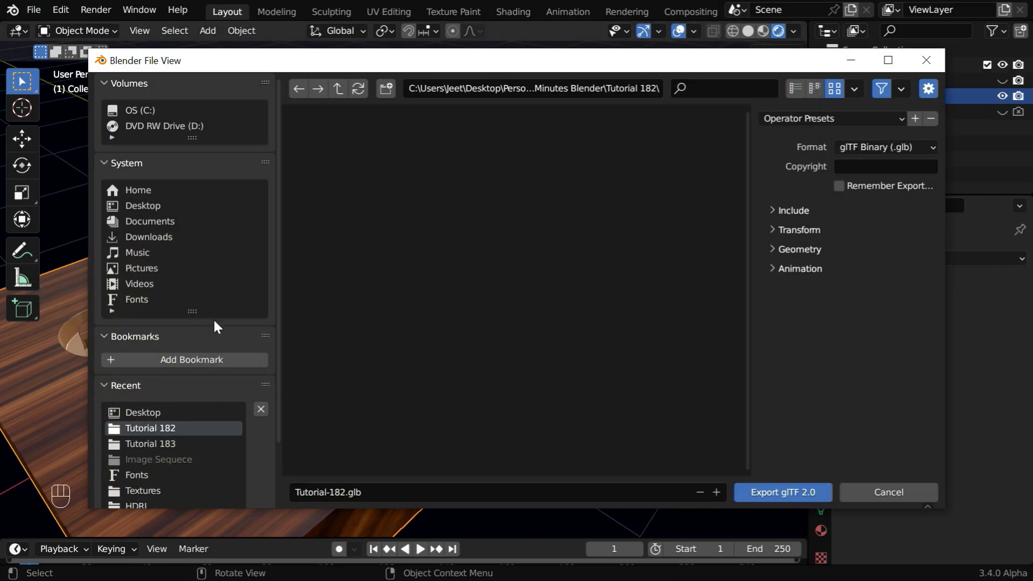
{"action": "left_click", "coordinate": [144, 208]}
{"action": "left_click", "coordinate": [760, 492]}
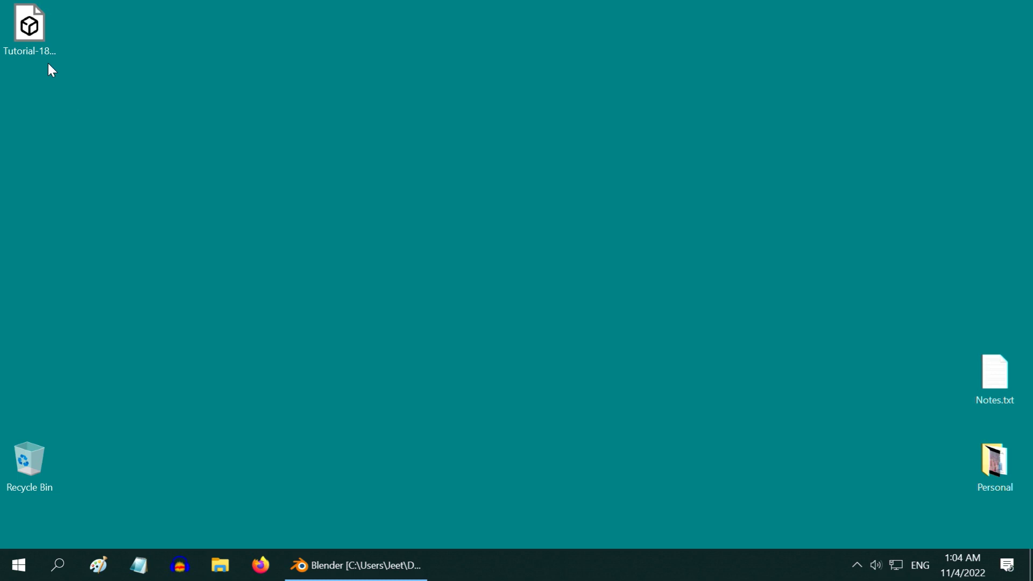
- Open Tutorial-182.glb from the desktop in 3D Viewer and rotate the plaque
{"action": "double_click", "coordinate": [40, 49]}
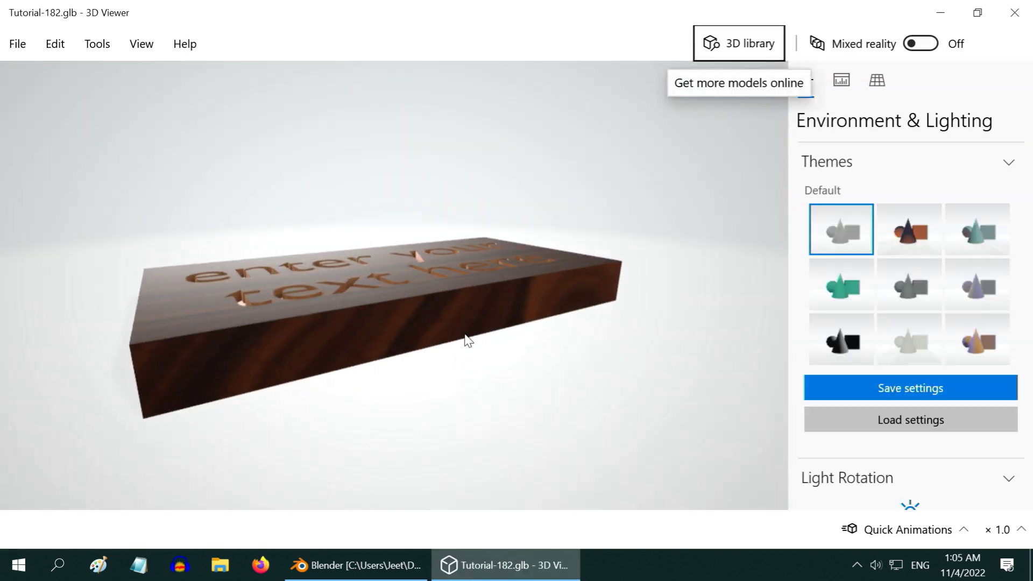
{"action": "left_click_drag", "start_coordinate": [418, 408], "coordinate": [459, 408]}
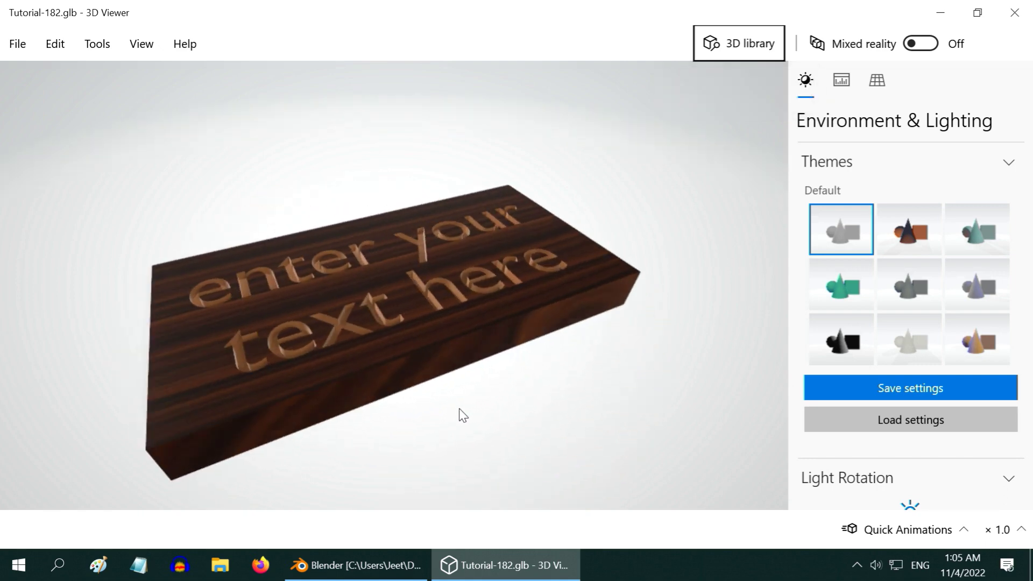
- Back in Blender, deselect the board and view it from above, zoomed on the engraved text
{"action": "left_click", "coordinate": [385, 563]}
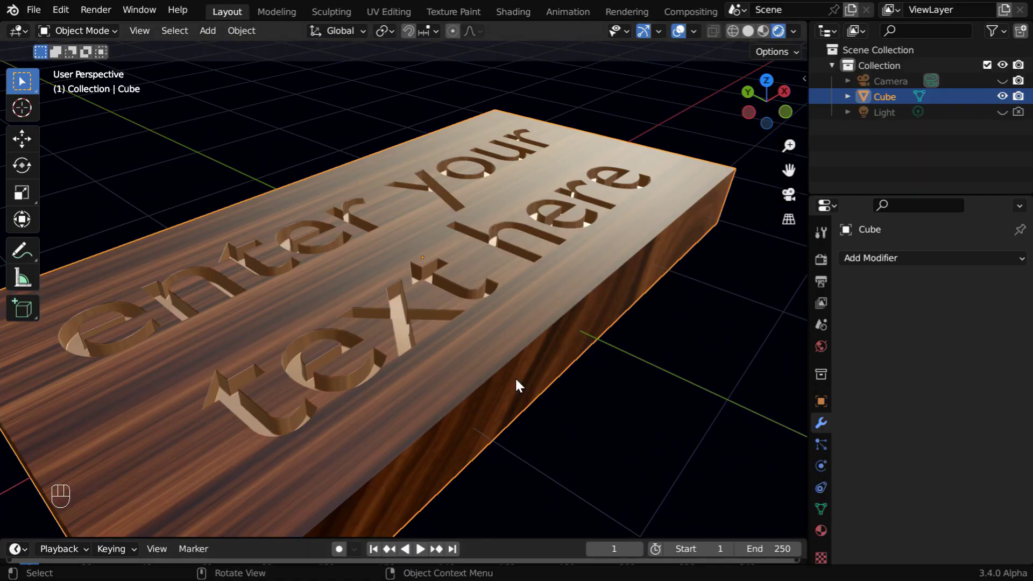
{"action": "left_click", "coordinate": [633, 384]}
{"action": "mouse_move", "coordinate": [643, 379]}
{"action": "middle_mouse_down"}
{"action": "mouse_move", "coordinate": [675, 369]}
{"action": "mouse_move", "coordinate": [644, 366]}
{"action": "middle_mouse_up"}
{"action": "middle_click_drag", "start_coordinate": [442, 367], "coordinate": [436, 478], "text": "ctrl"}
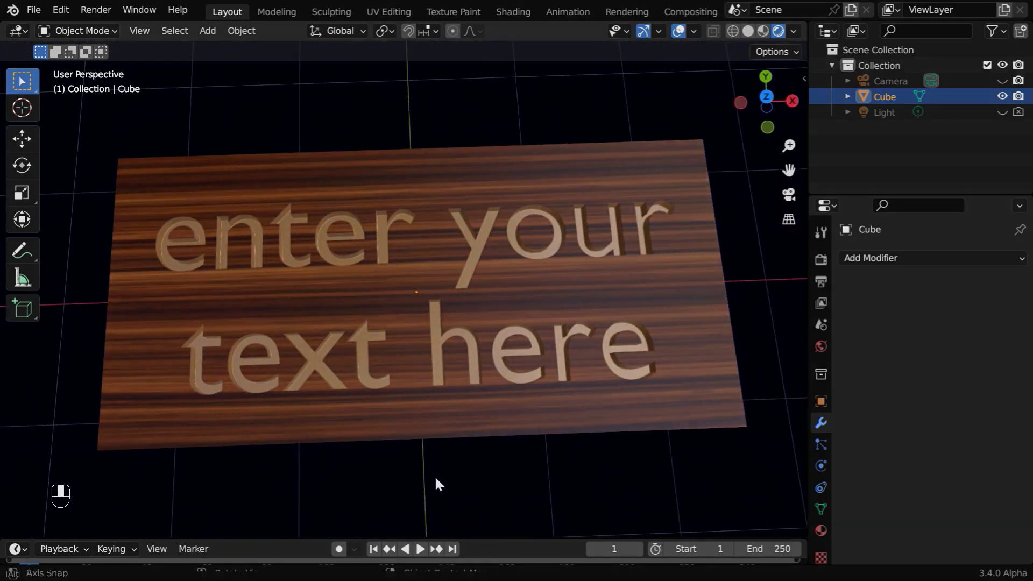